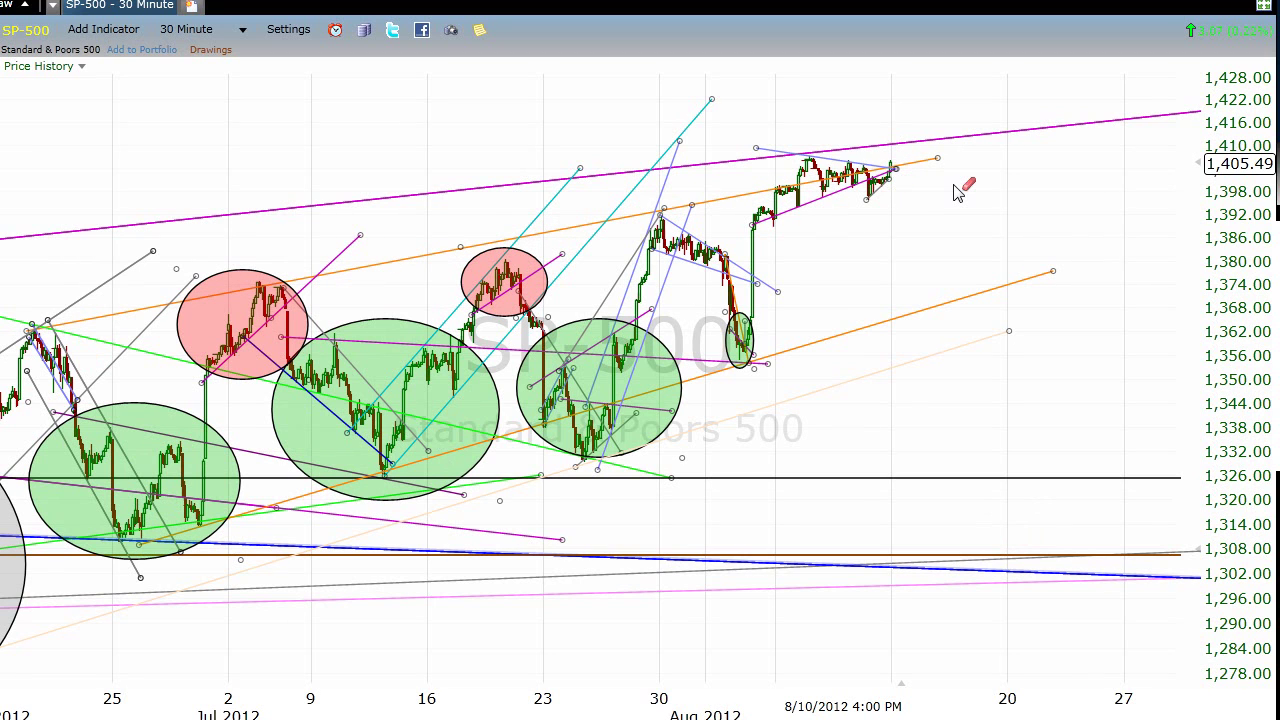
- View the SP-500 chart in hourly bars and change its interval to 10 minutes
left_click(208, 35)
left_click(198, 204)
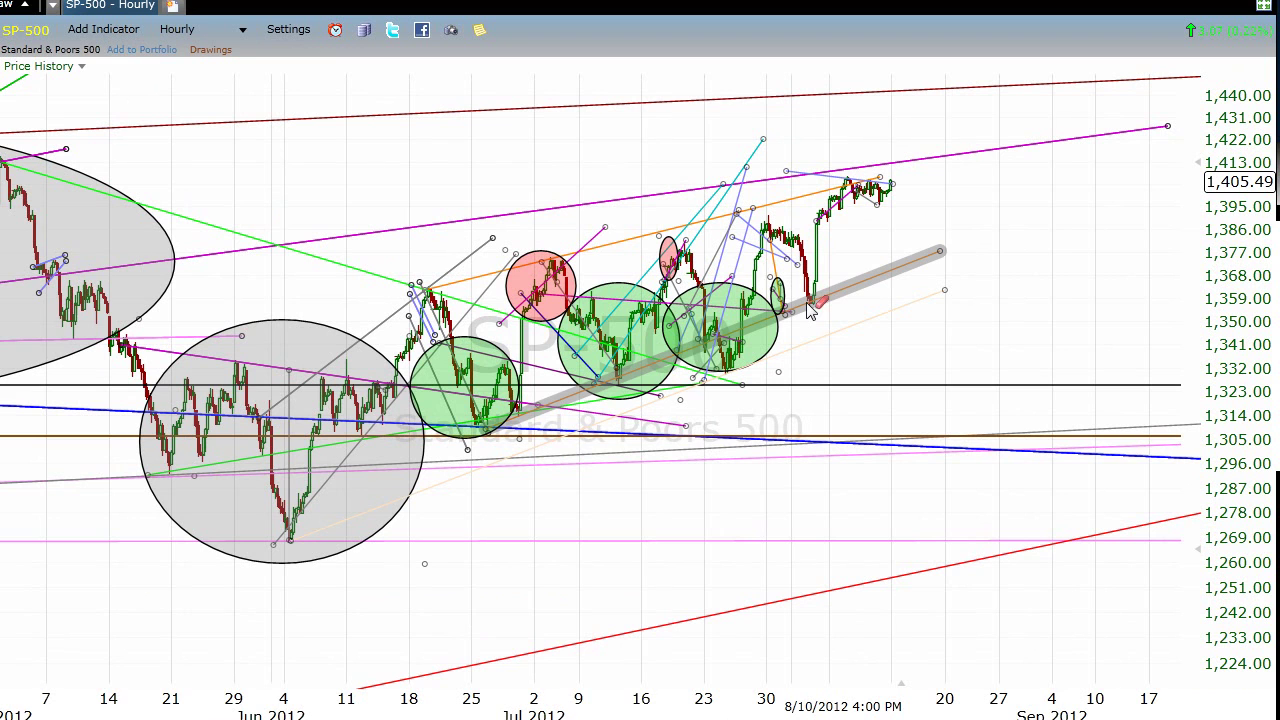
left_click(240, 29)
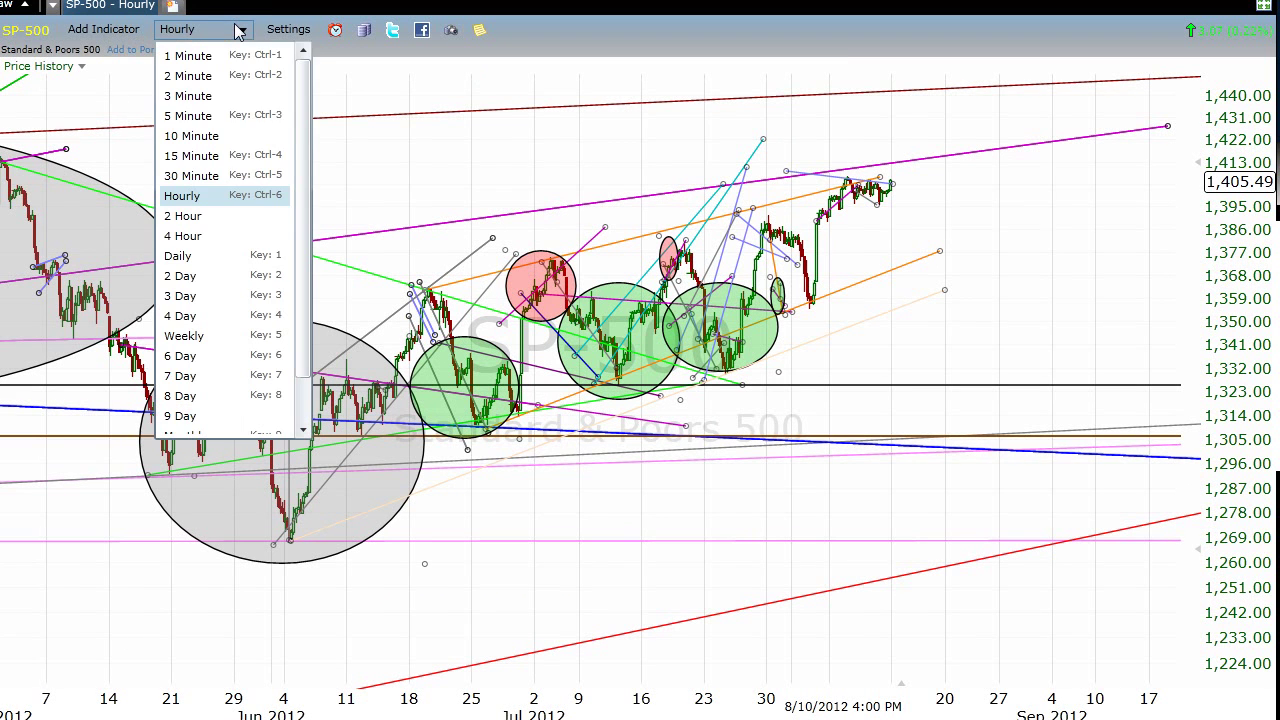
left_click(216, 137)
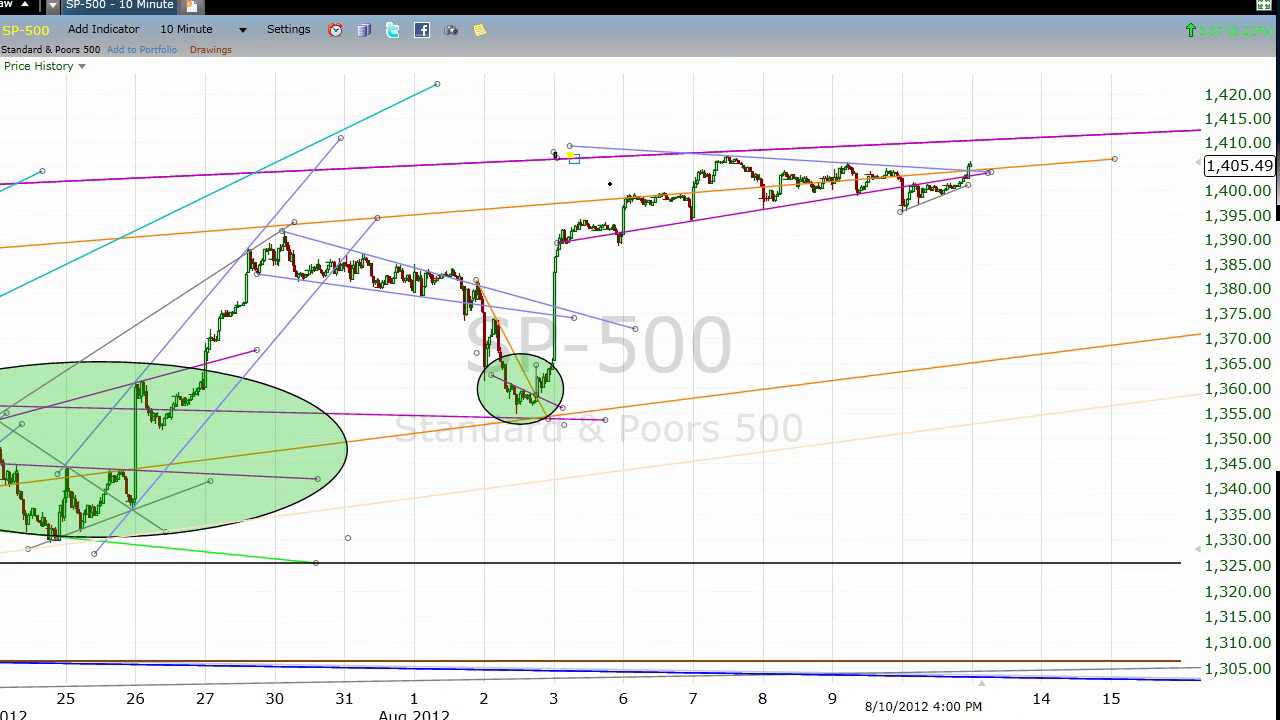
- Draw a rectangle around the August 3–10 price range, from about 1,389 to 1,408, and erase it
mouse_move(555, 155)
left_mouse_down()
mouse_move(936, 222)
mouse_move(972, 244)
left_mouse_up()
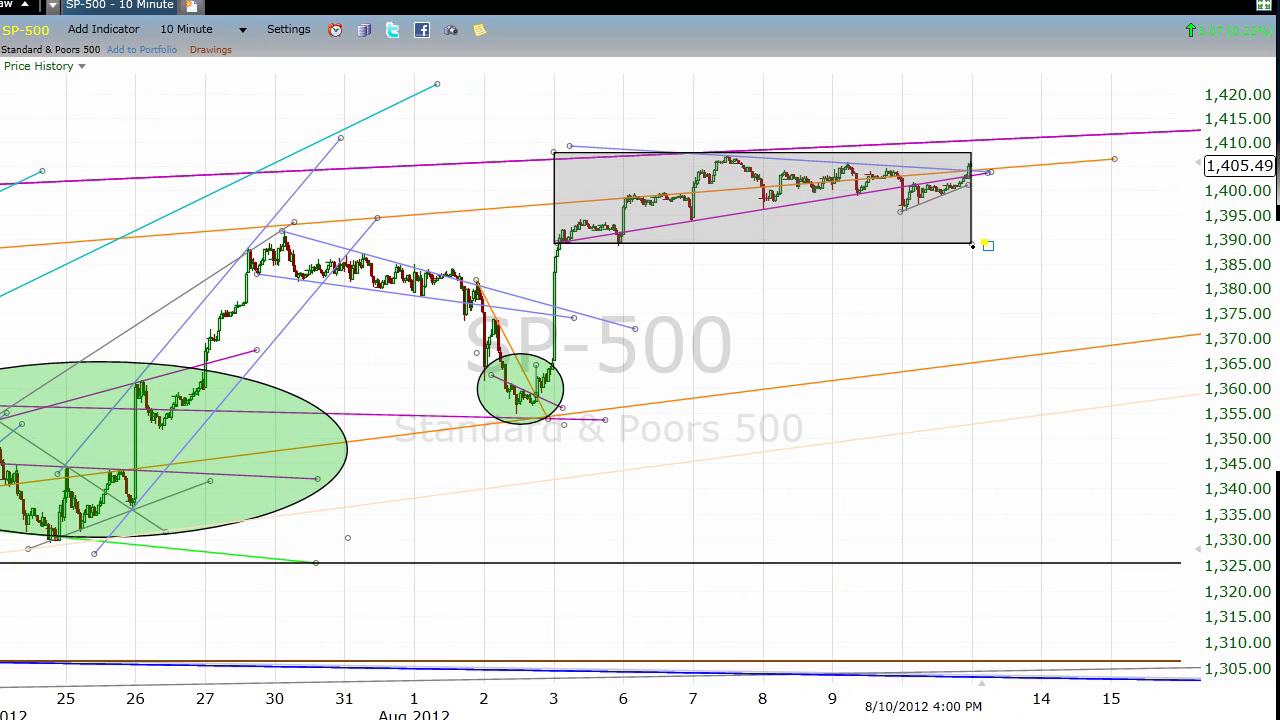
left_click(857, 222)
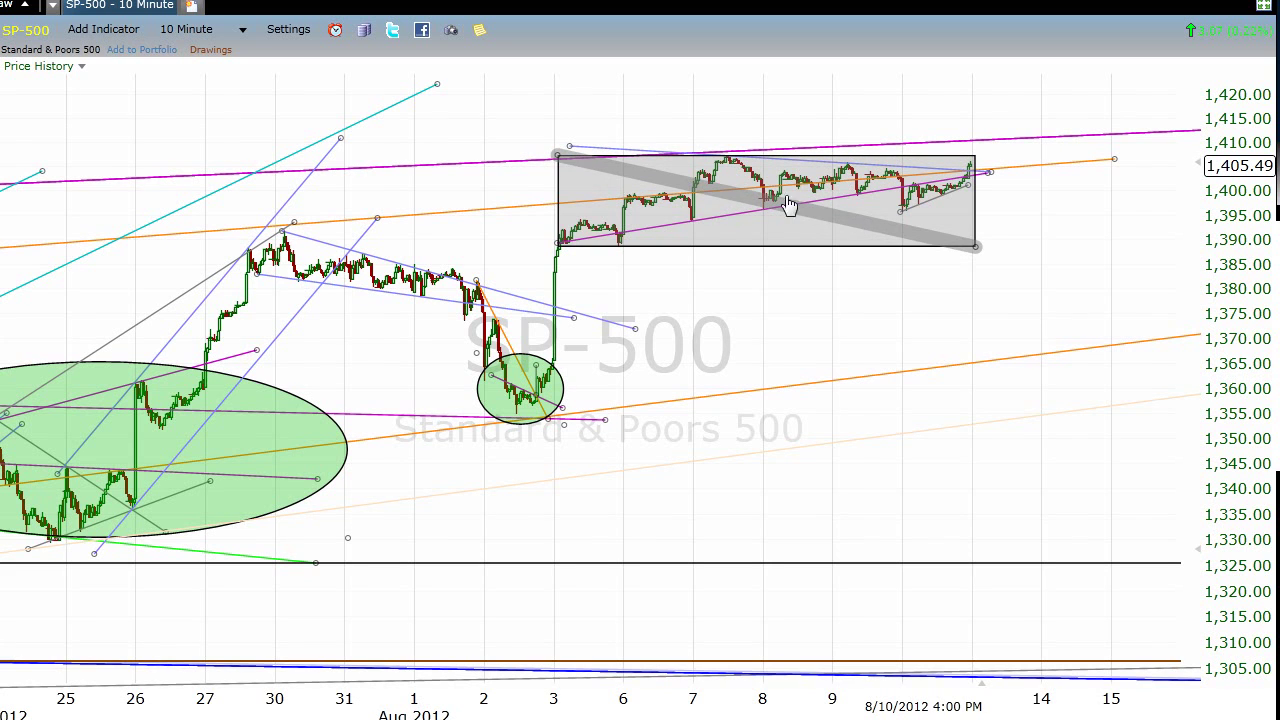
left_click(1005, 165)
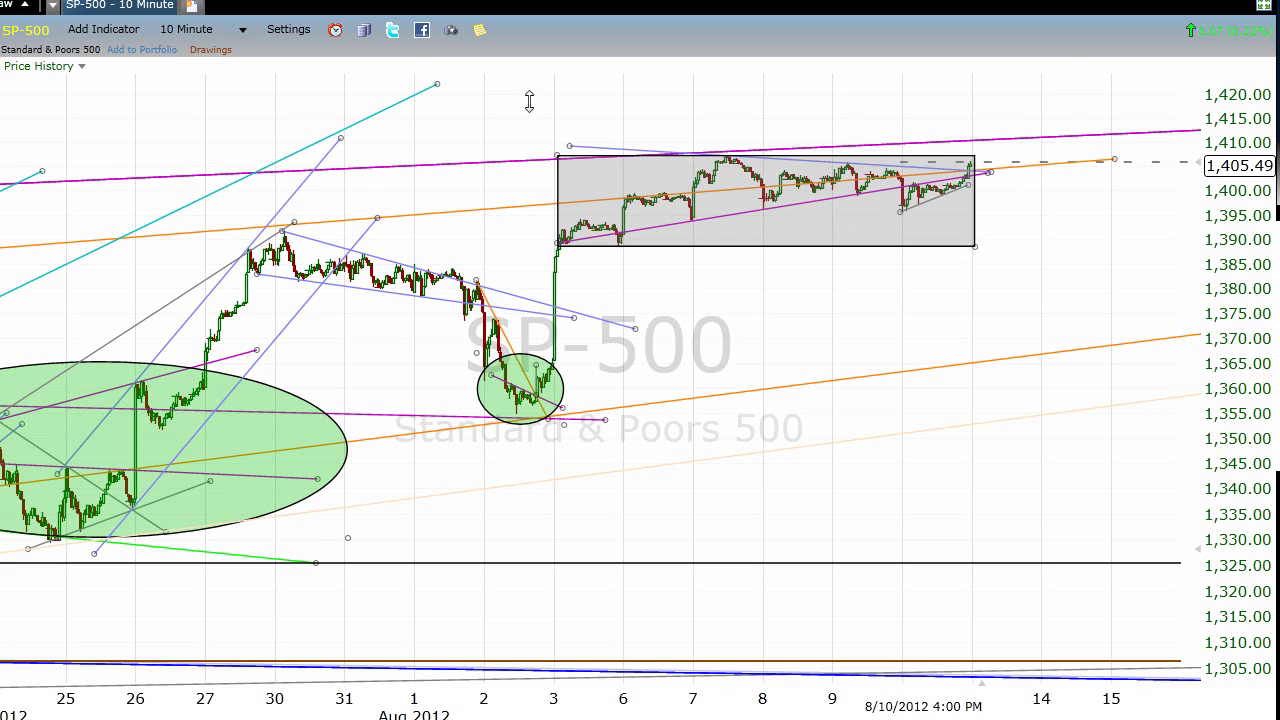
left_click_drag(529, 101, 529, 108)
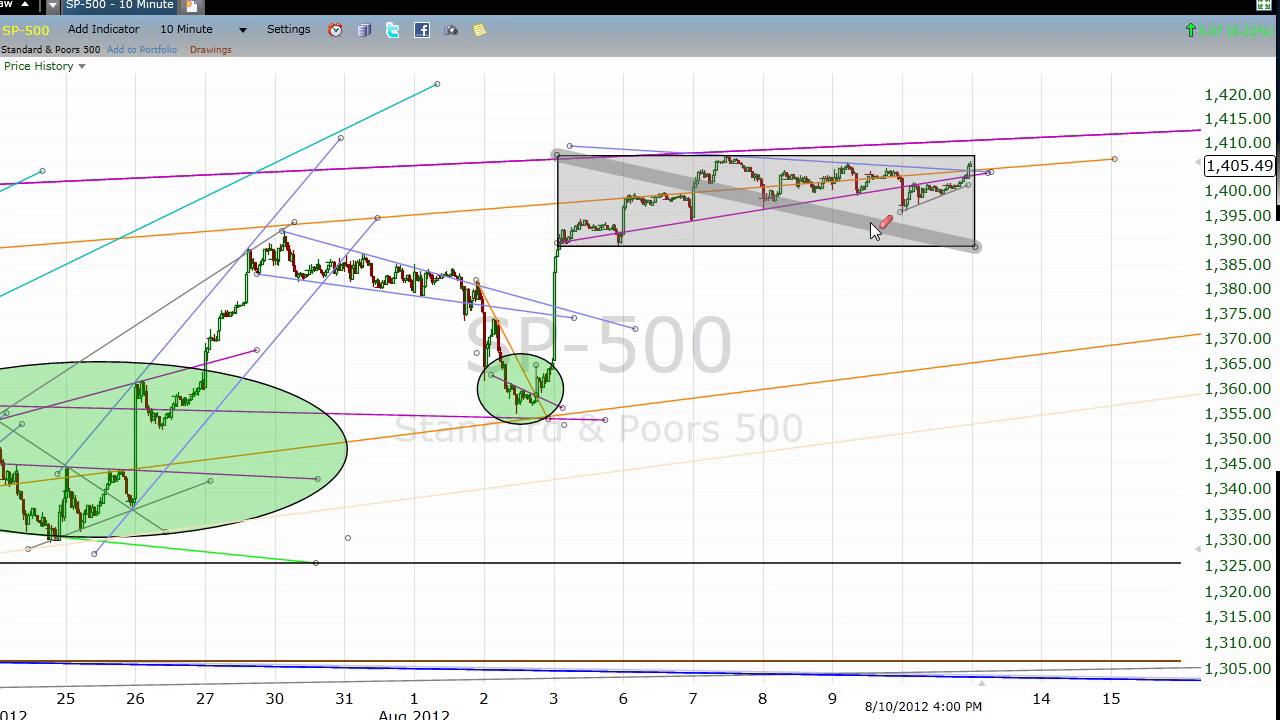
left_click(872, 230)
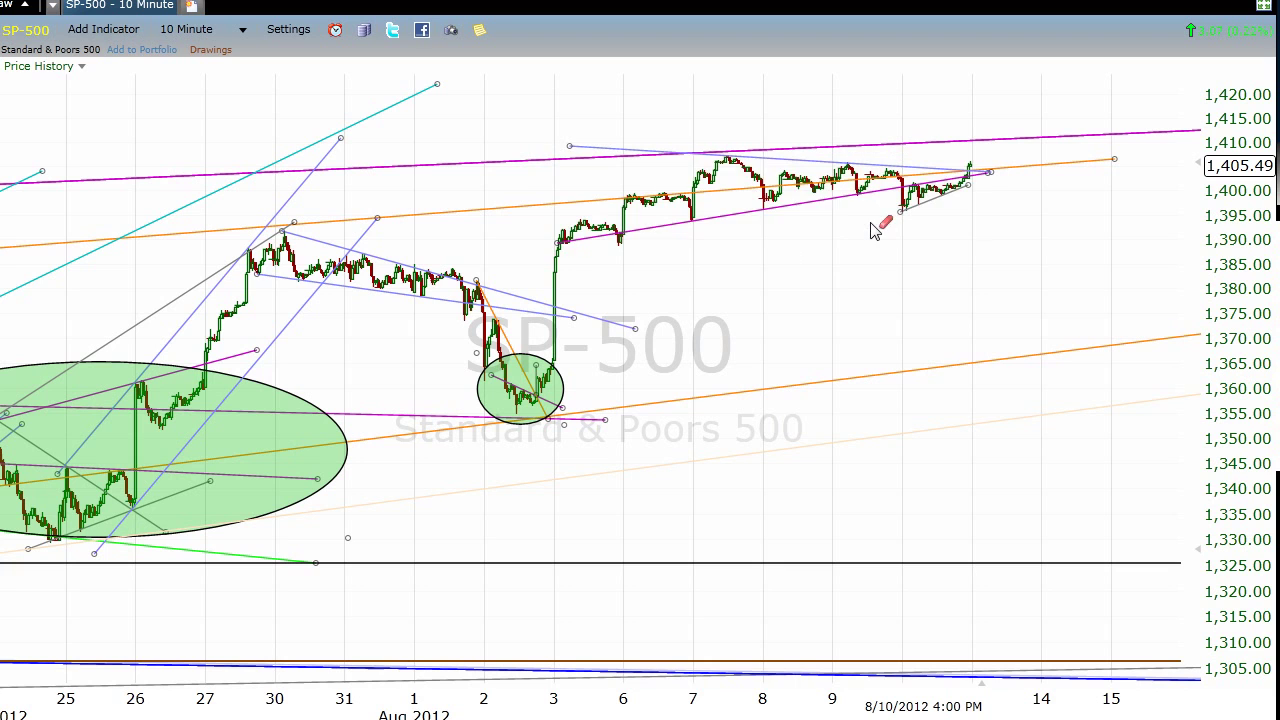
- Show the chart in 5-minute bars, shifted back to include the August 2 low and the August 3 rally
left_click(212, 30)
left_click(190, 116)
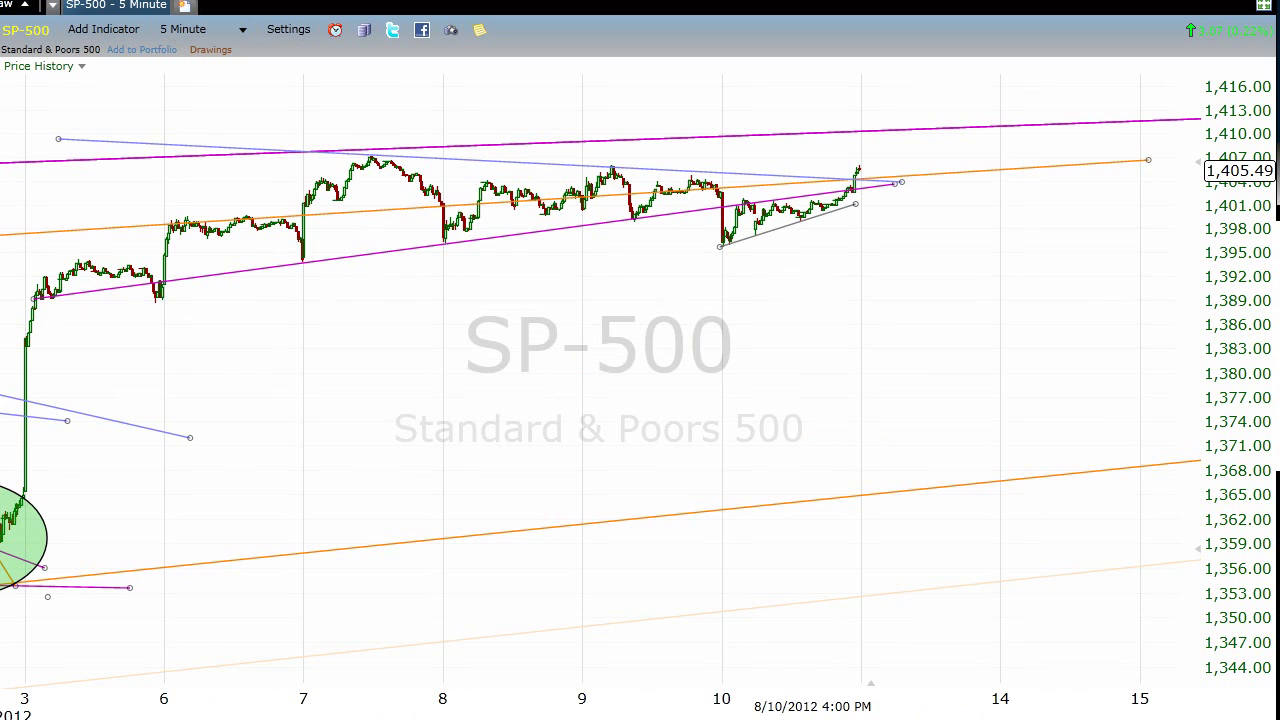
key("Left")
key("Left")
key("Left")
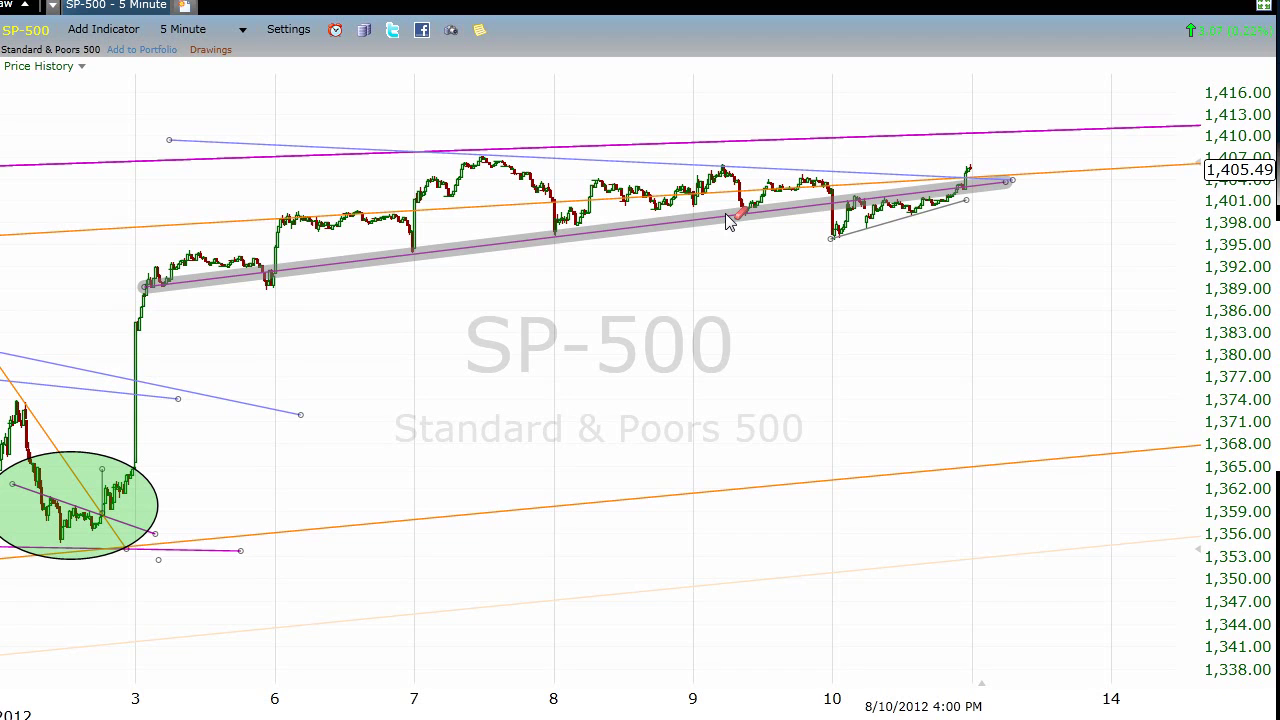
- Examine the August 9–10 price action in 2-minute bars and return the chart to the 10-minute interval
left_click(205, 31)
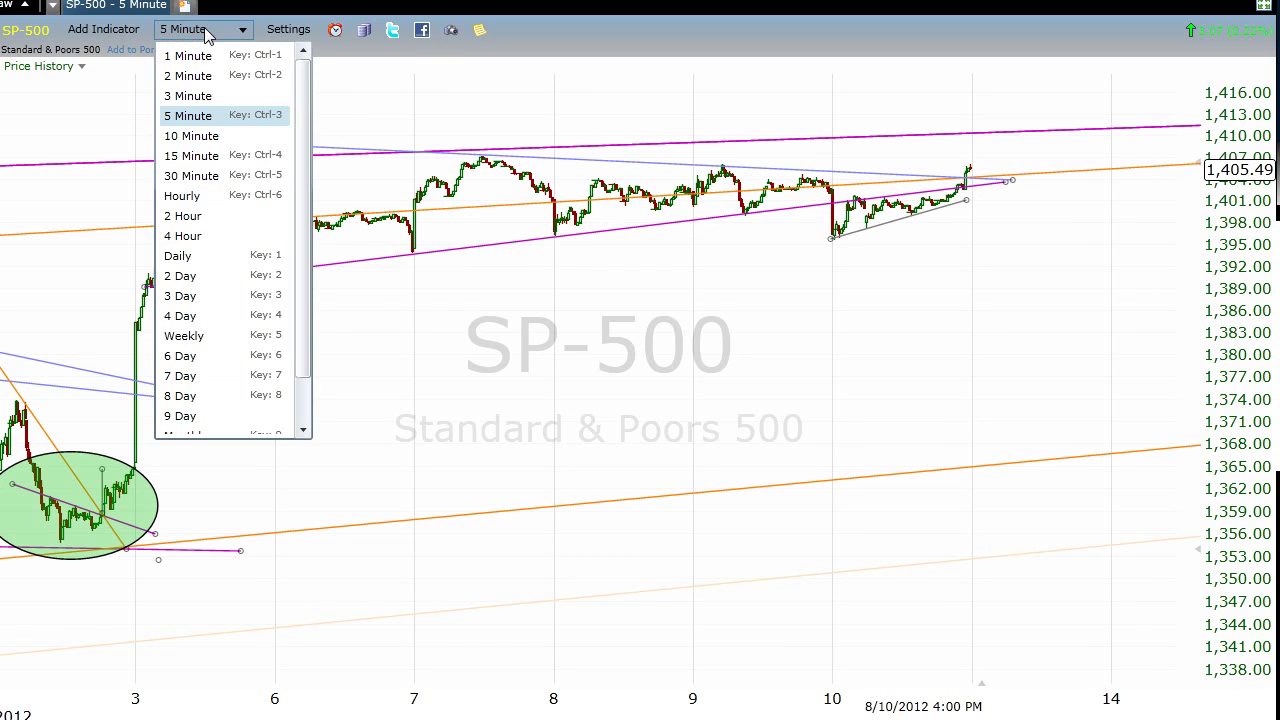
left_click(223, 80)
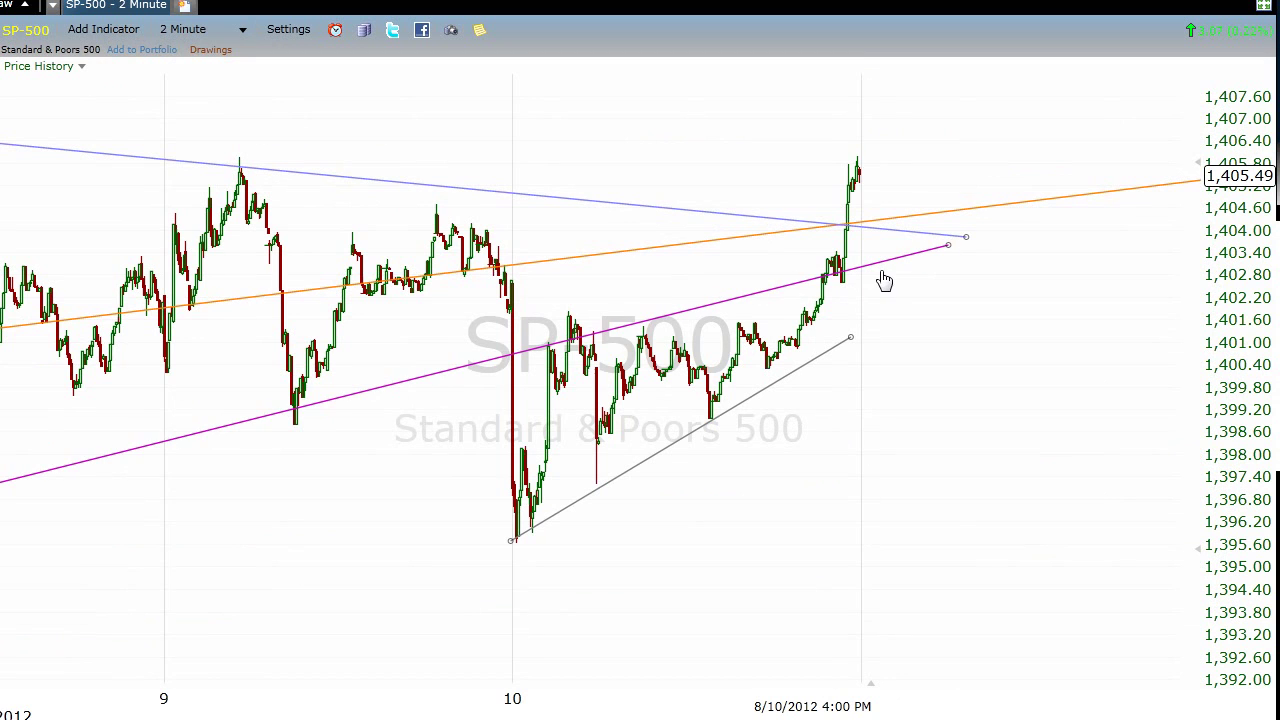
left_click(178, 29)
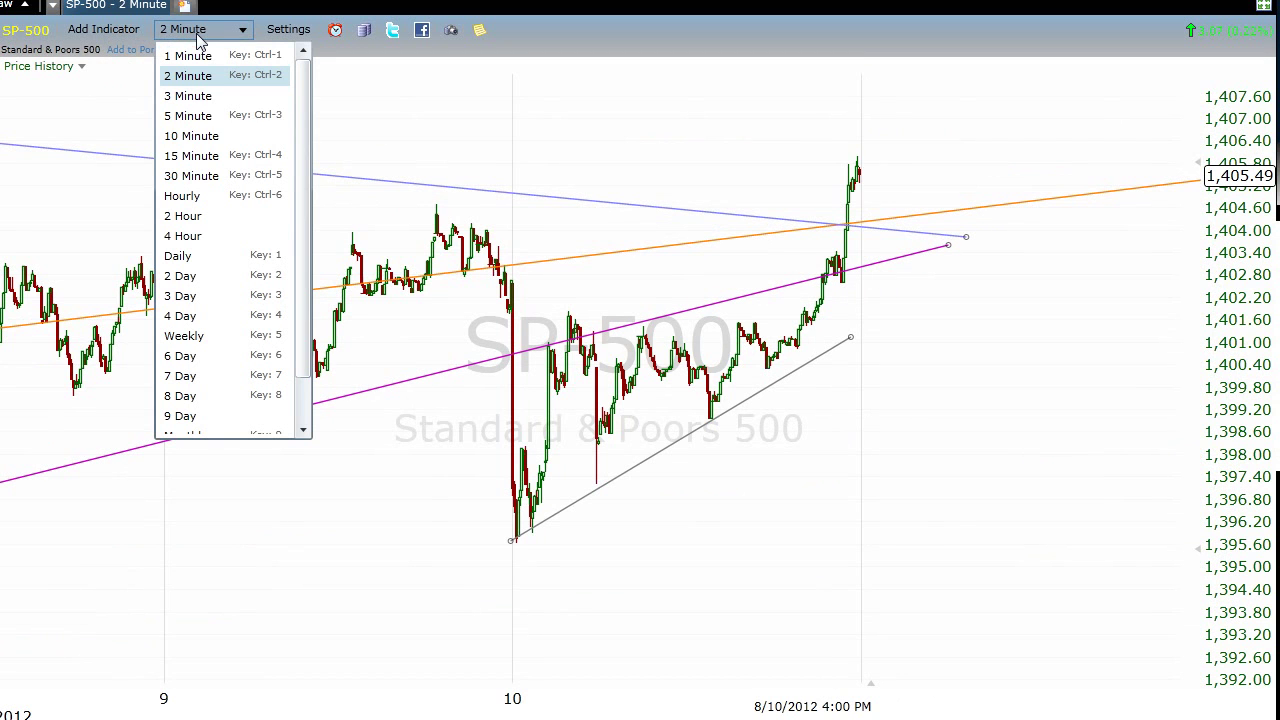
left_click(200, 135)
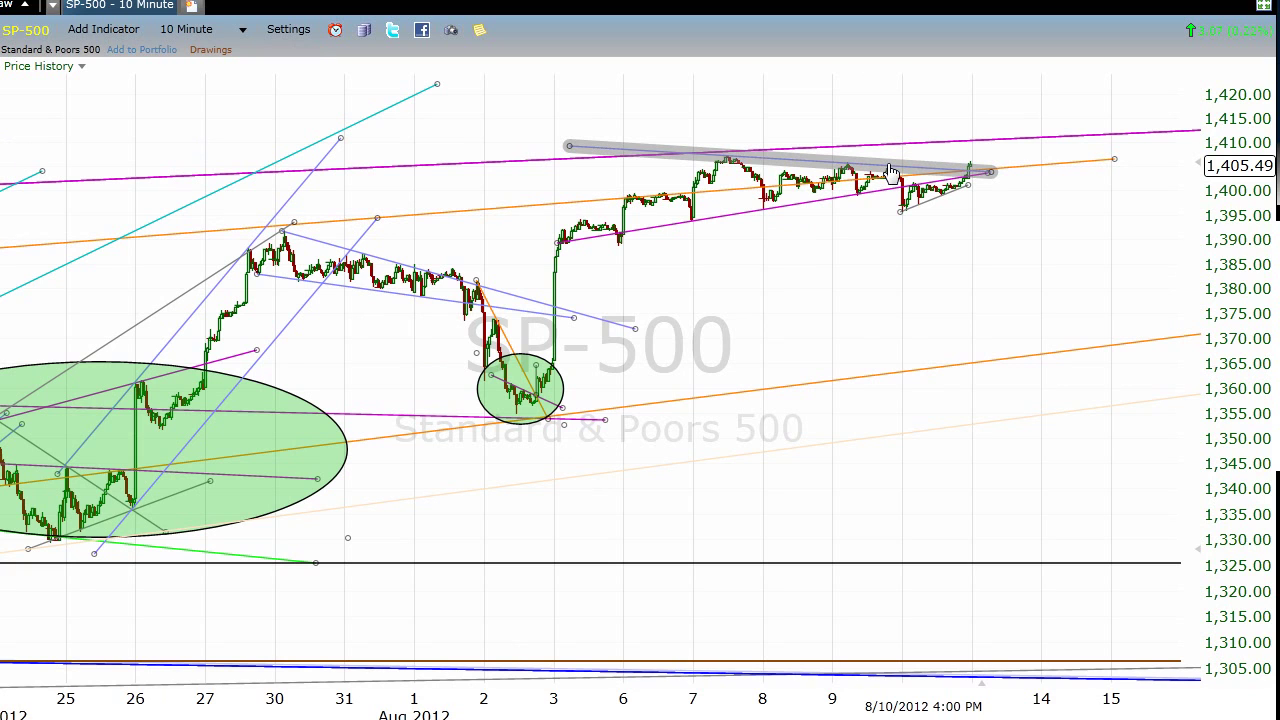
- Set the chart to 5-minute bars and stretch the price scale to span about 1,355 to 1,415
left_click(210, 35)
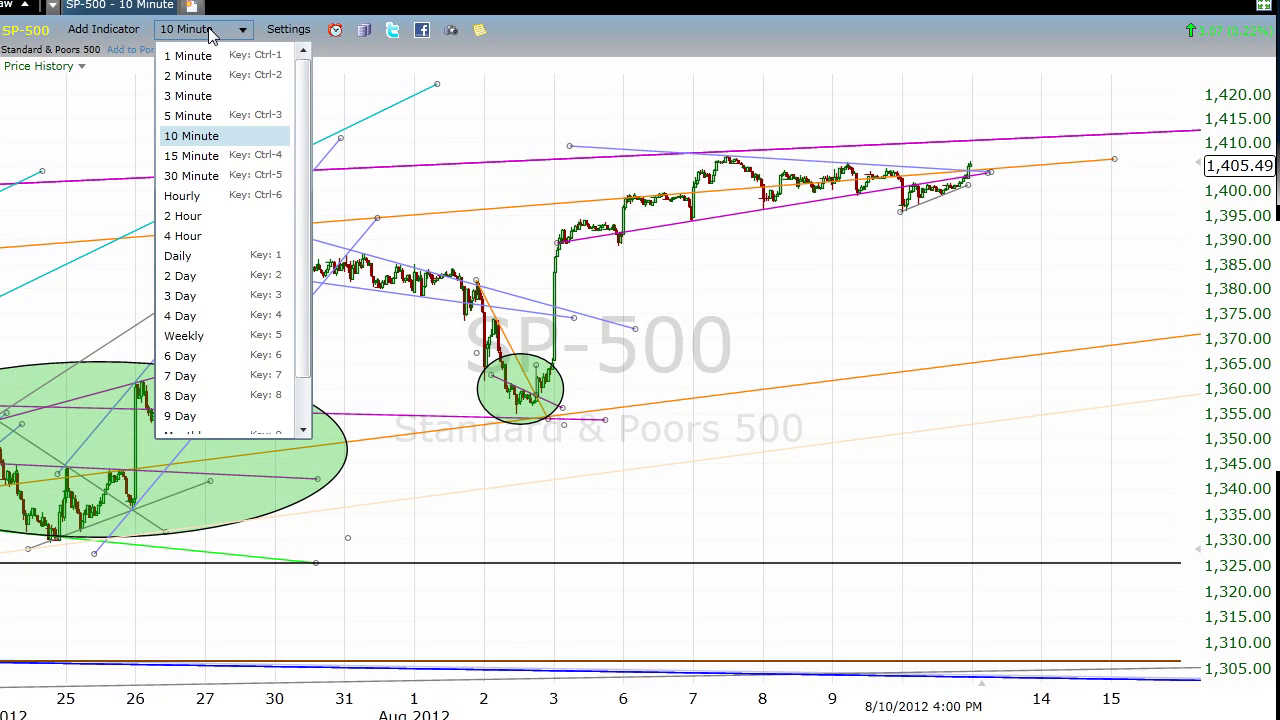
left_click(202, 116)
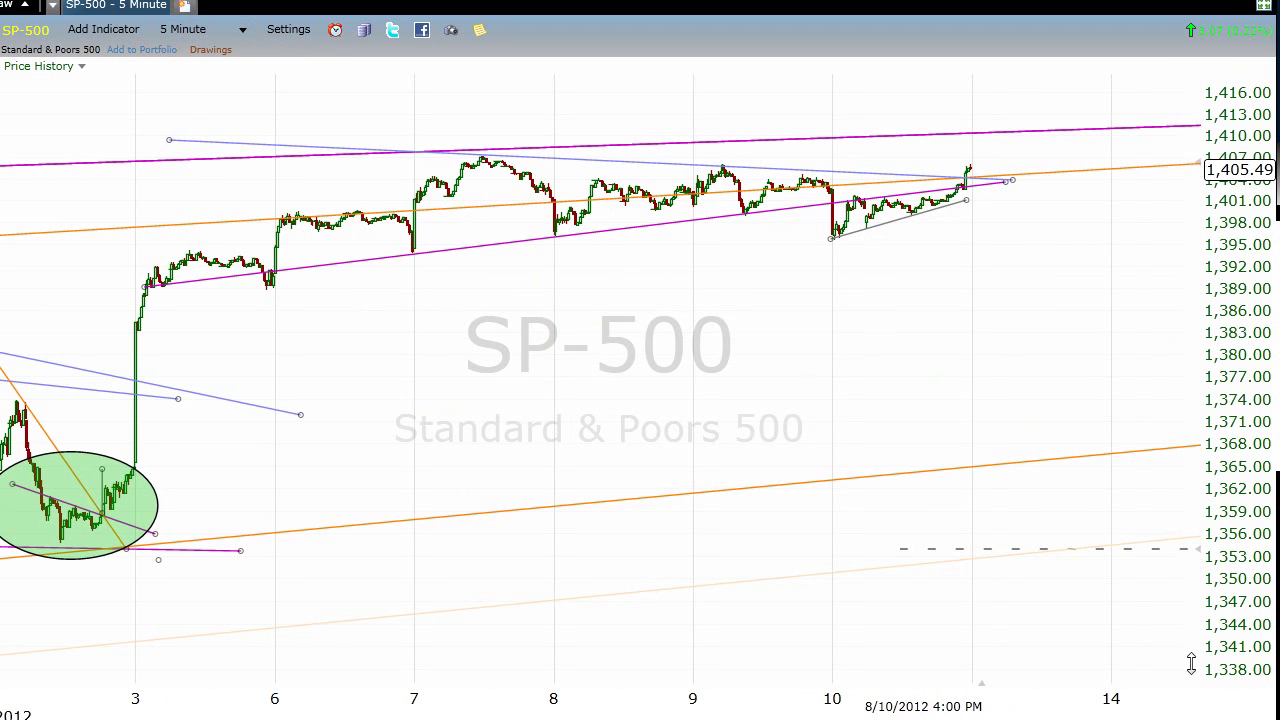
left_click_drag(1191, 675, 649, 414)
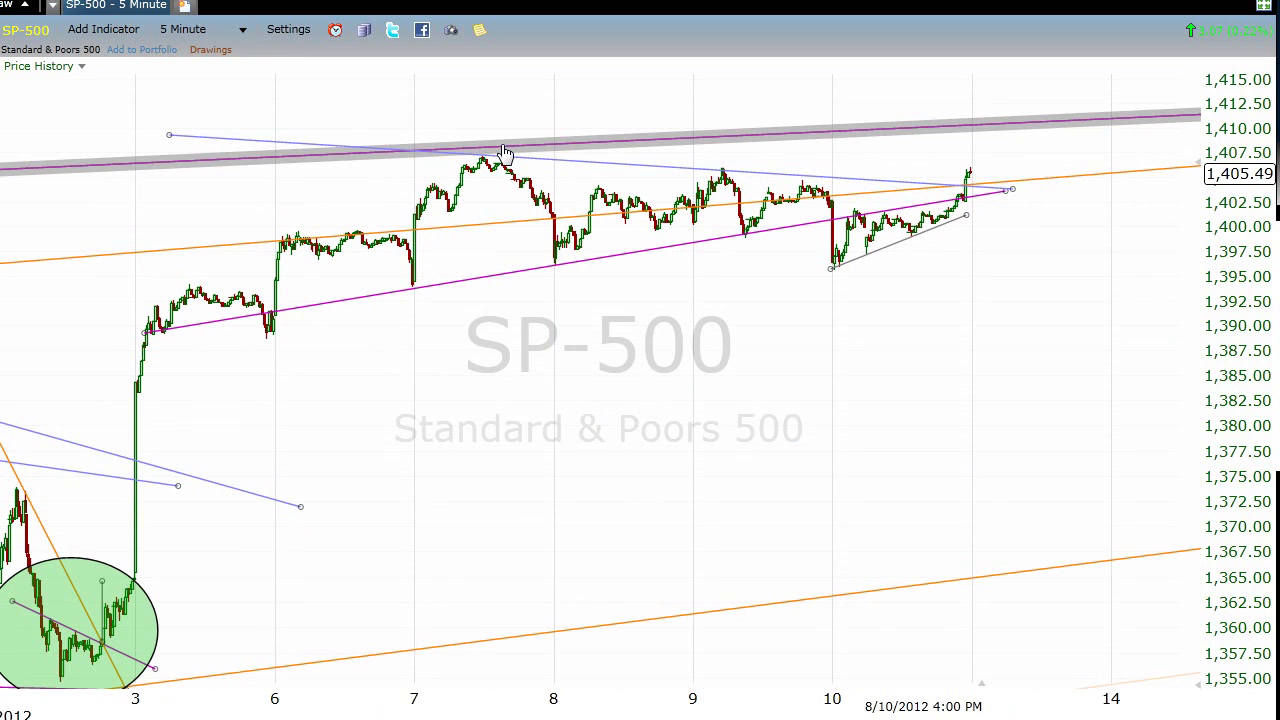
- Examine the long rising magenta trendline on the 2-hour and 30-minute intervals
left_click(210, 30)
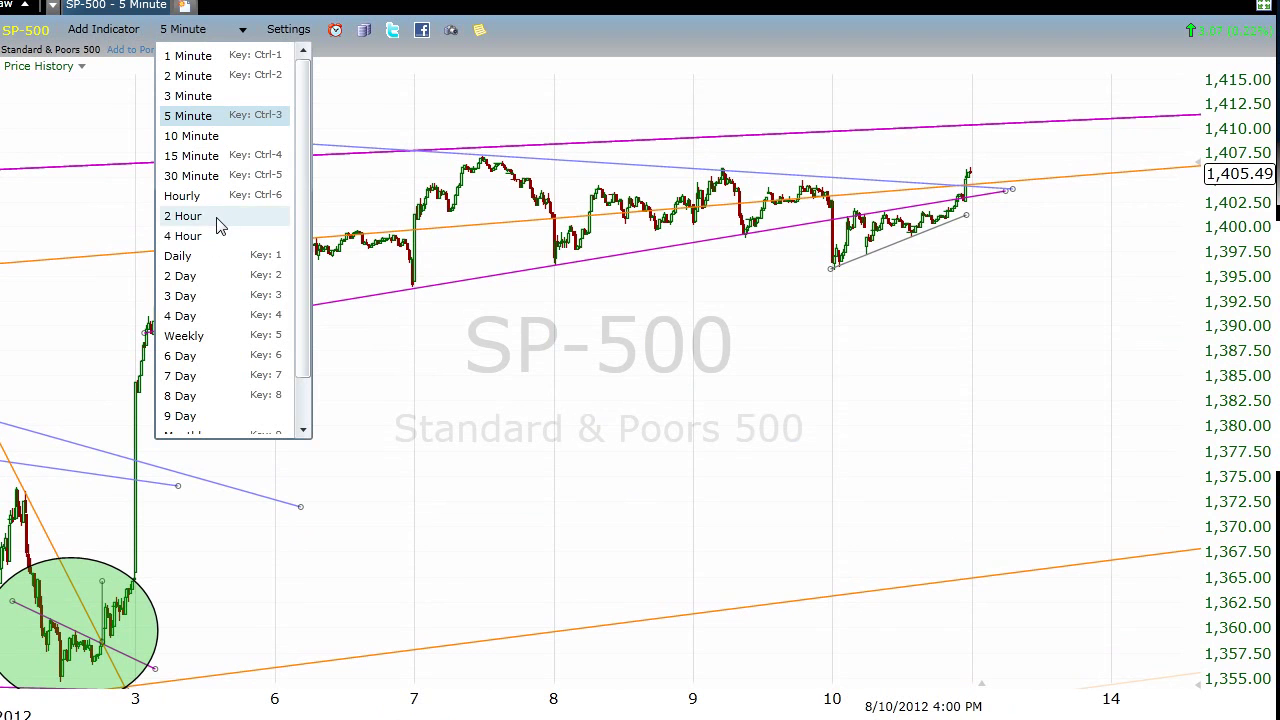
left_click(183, 216)
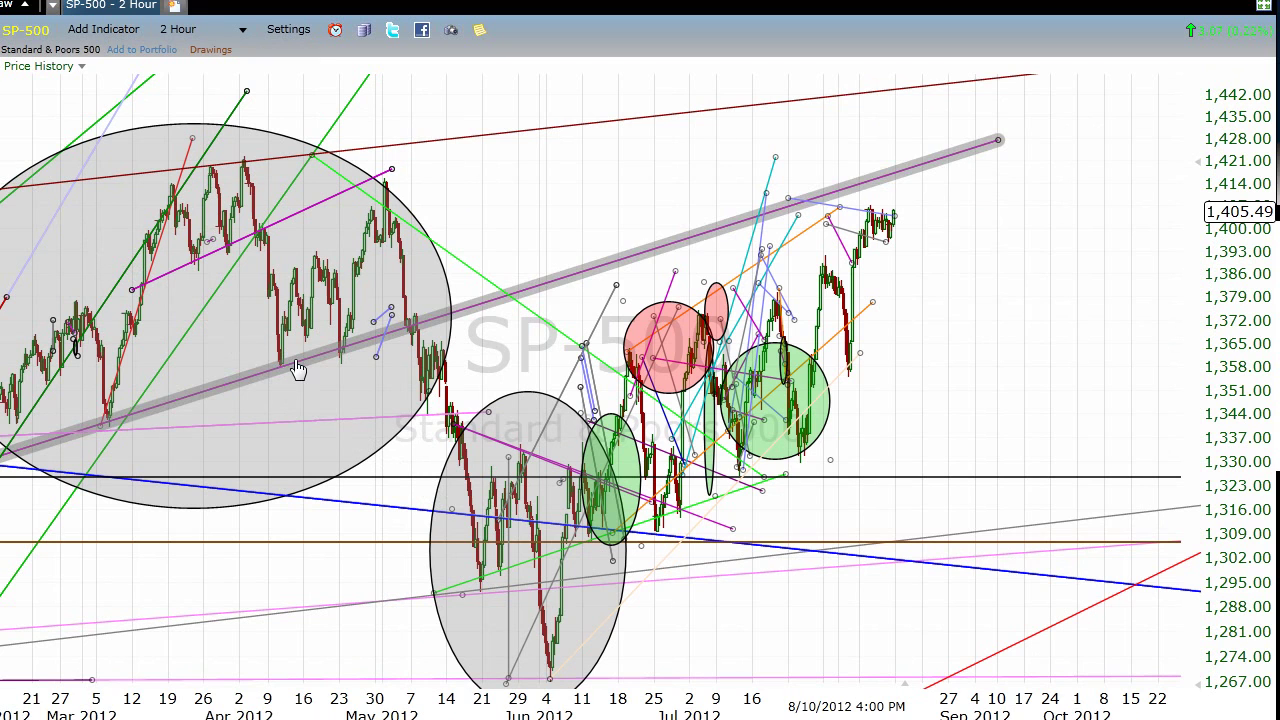
left_click(228, 36)
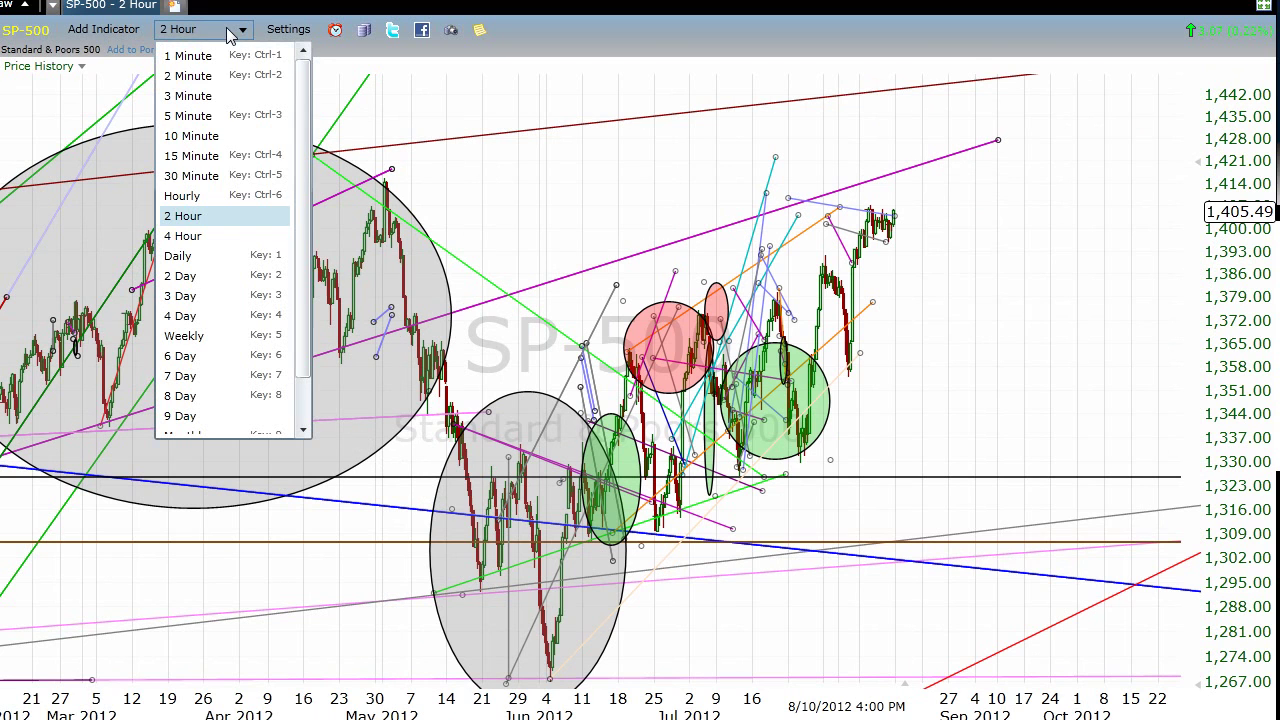
left_click(205, 176)
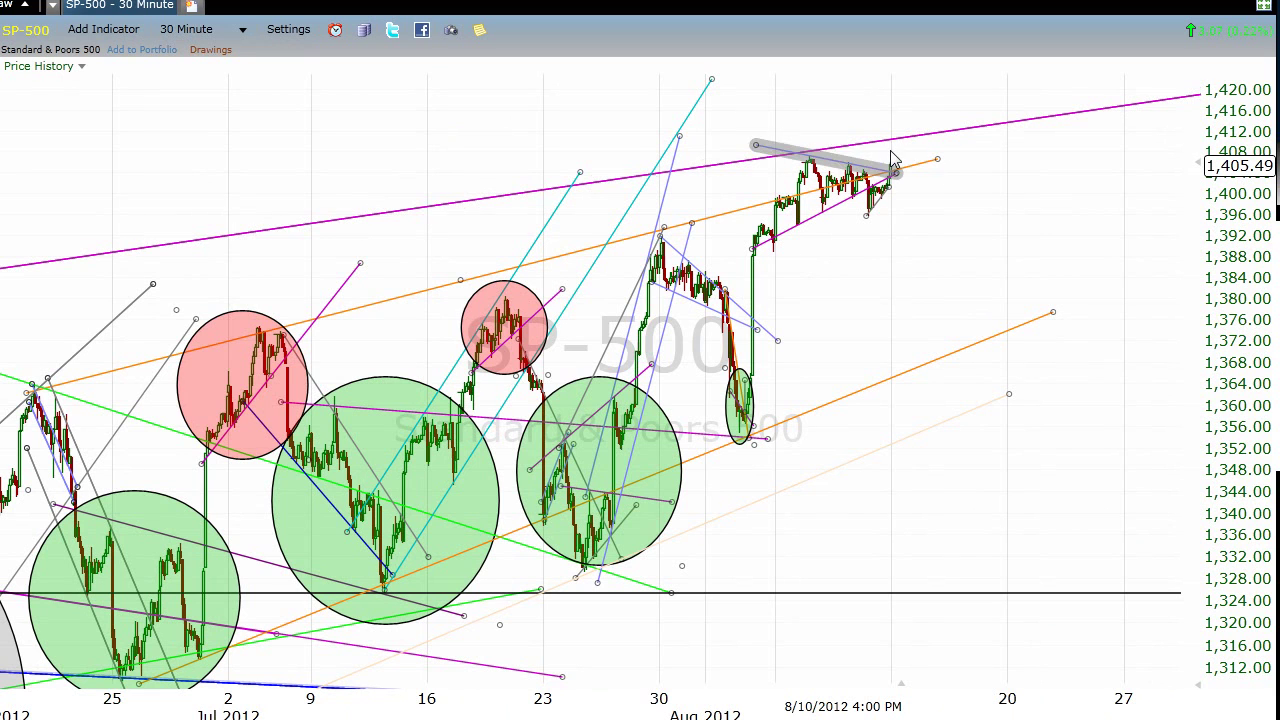
- In 5-minute bars, adjust both endpoints of the descending blue trendline to fit the August 7 and August 9 highs
left_click(223, 34)
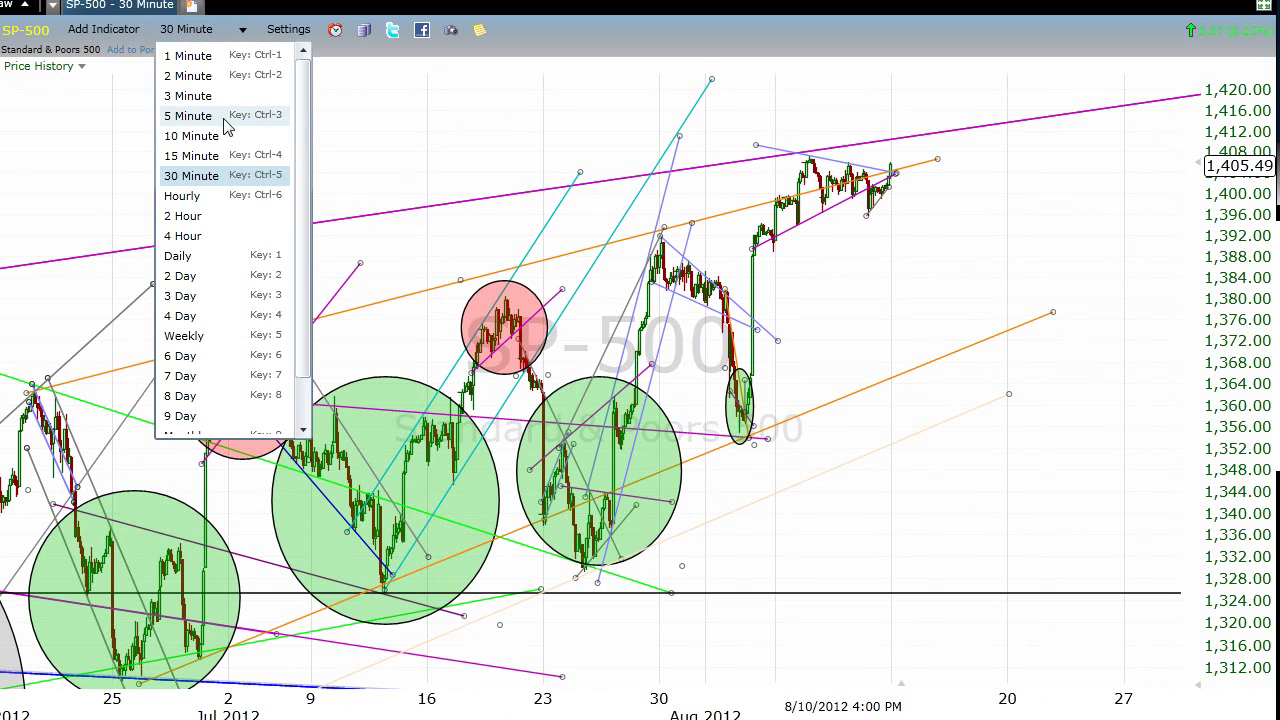
left_click(226, 122)
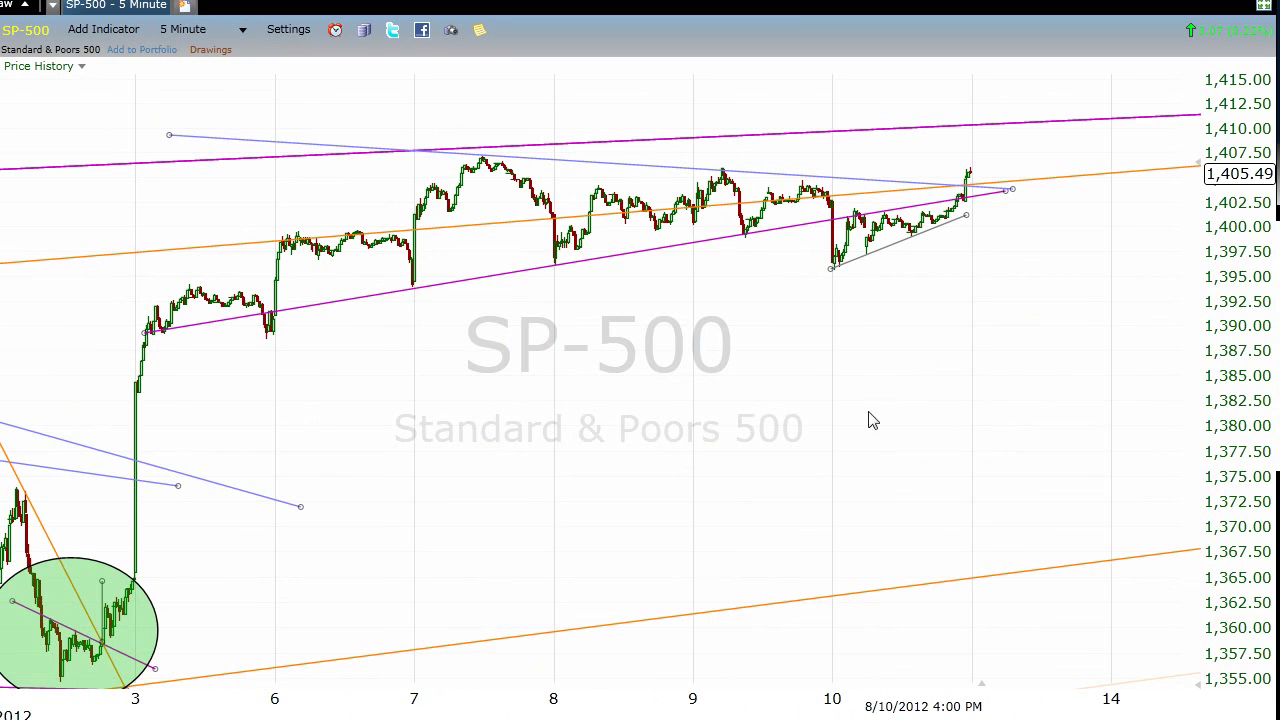
left_click(255, 312)
left_click_drag(170, 136, 170, 141)
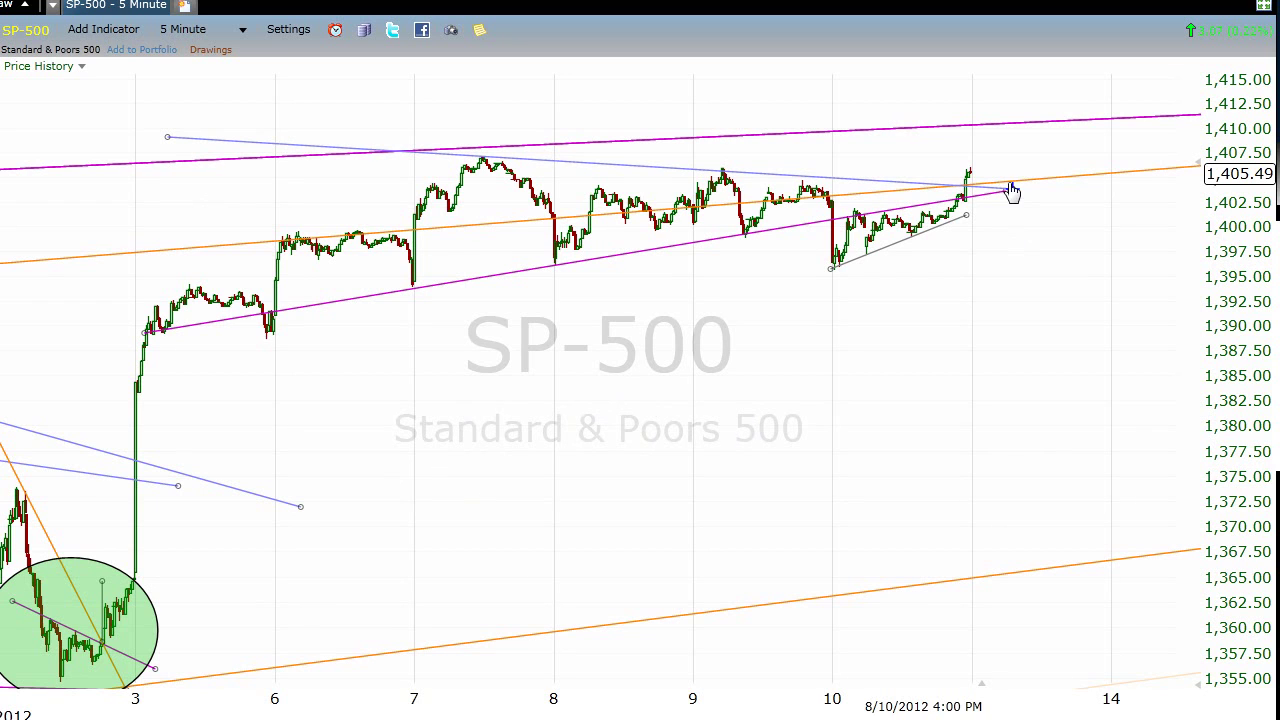
left_click_drag(1013, 190, 1022, 186)
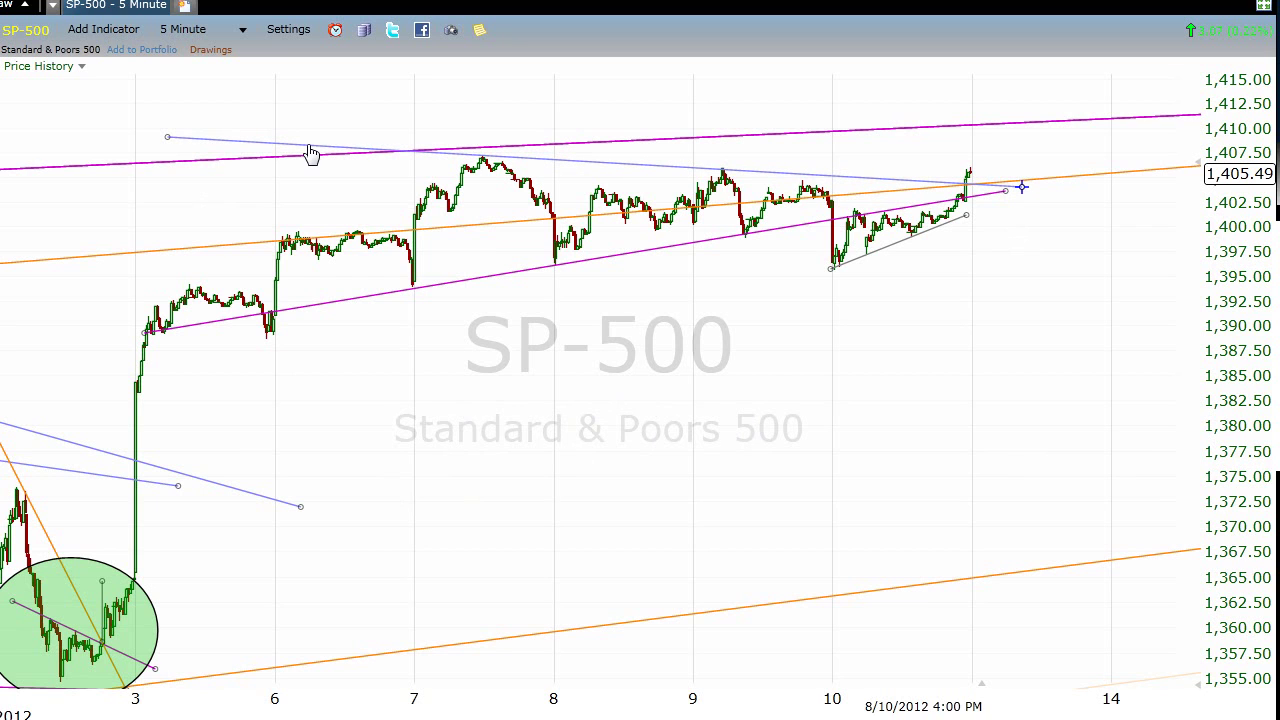
left_click(492, 455)
left_click_drag(168, 137, 162, 136)
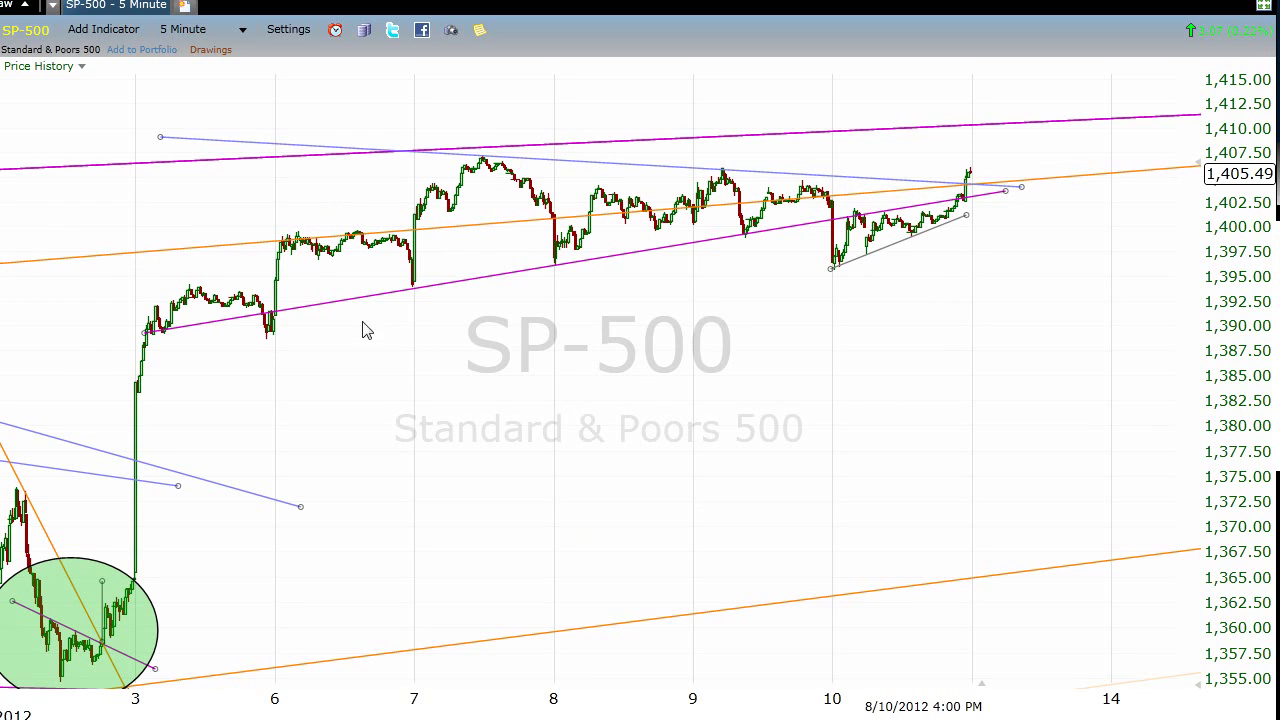
- View the price structure in hourly bars and change the chart to the 15-minute interval
left_click(963, 200)
left_click(209, 32)
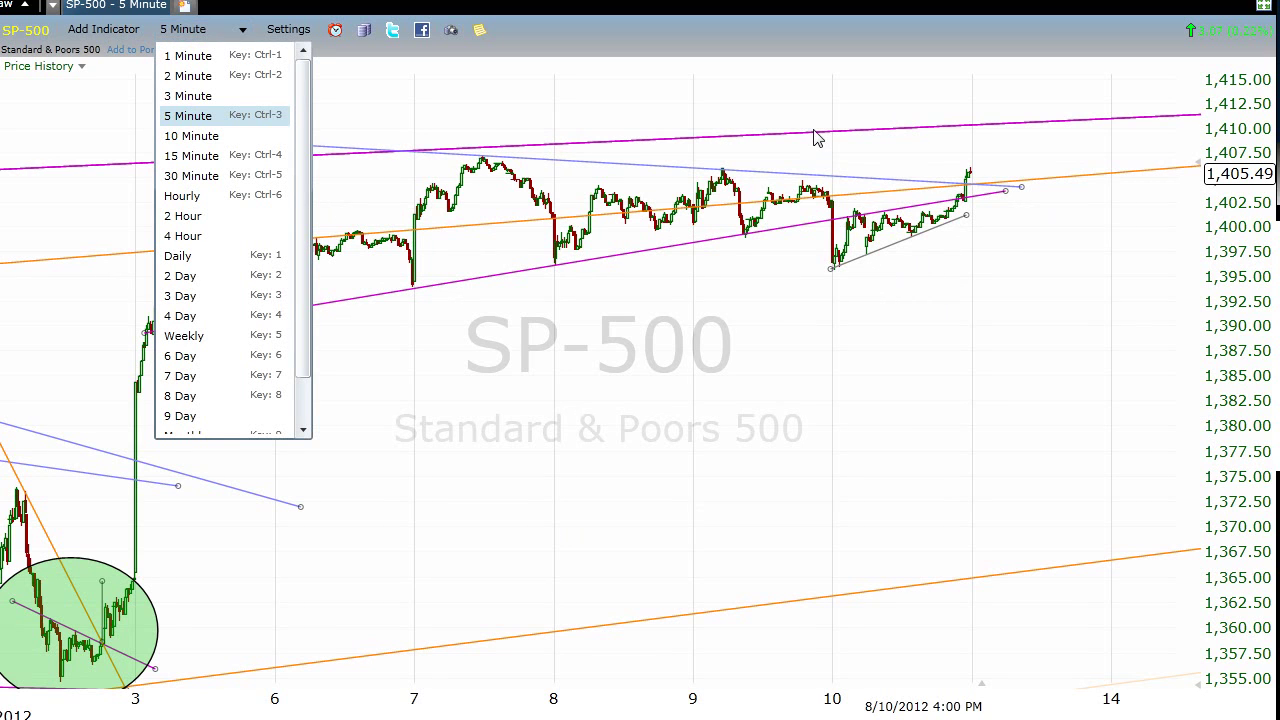
left_click(219, 198)
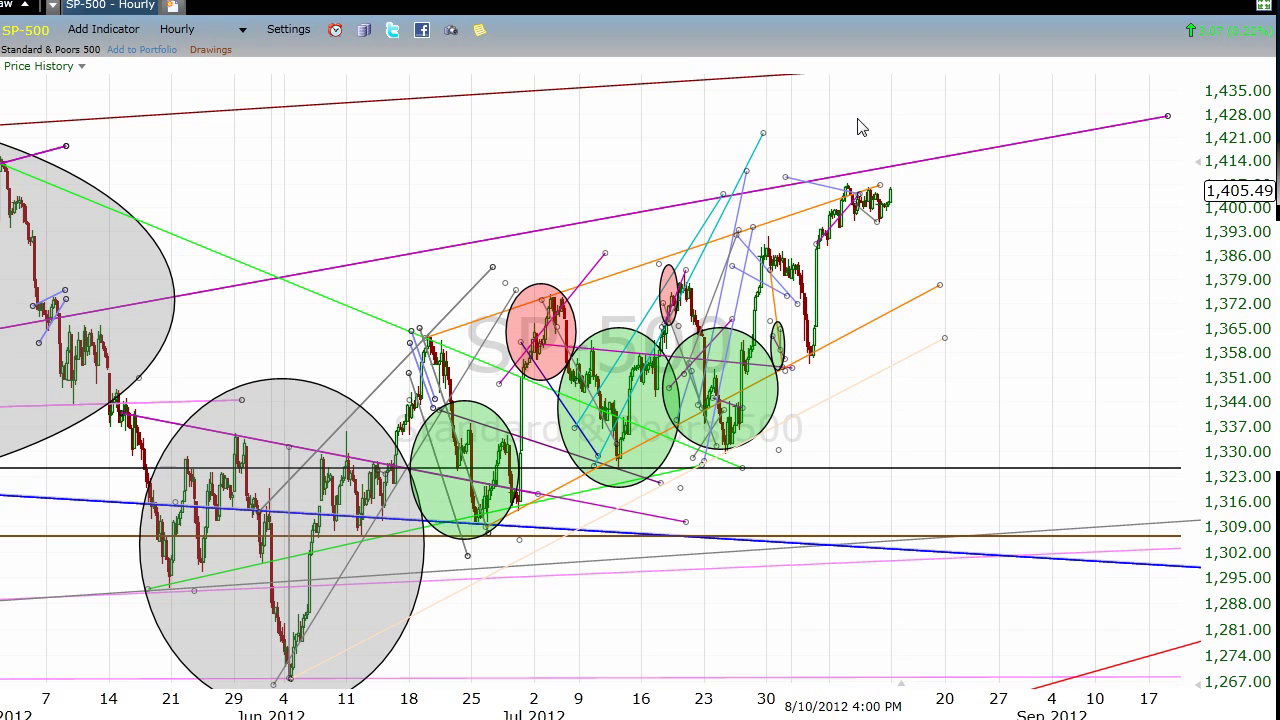
left_click(190, 30)
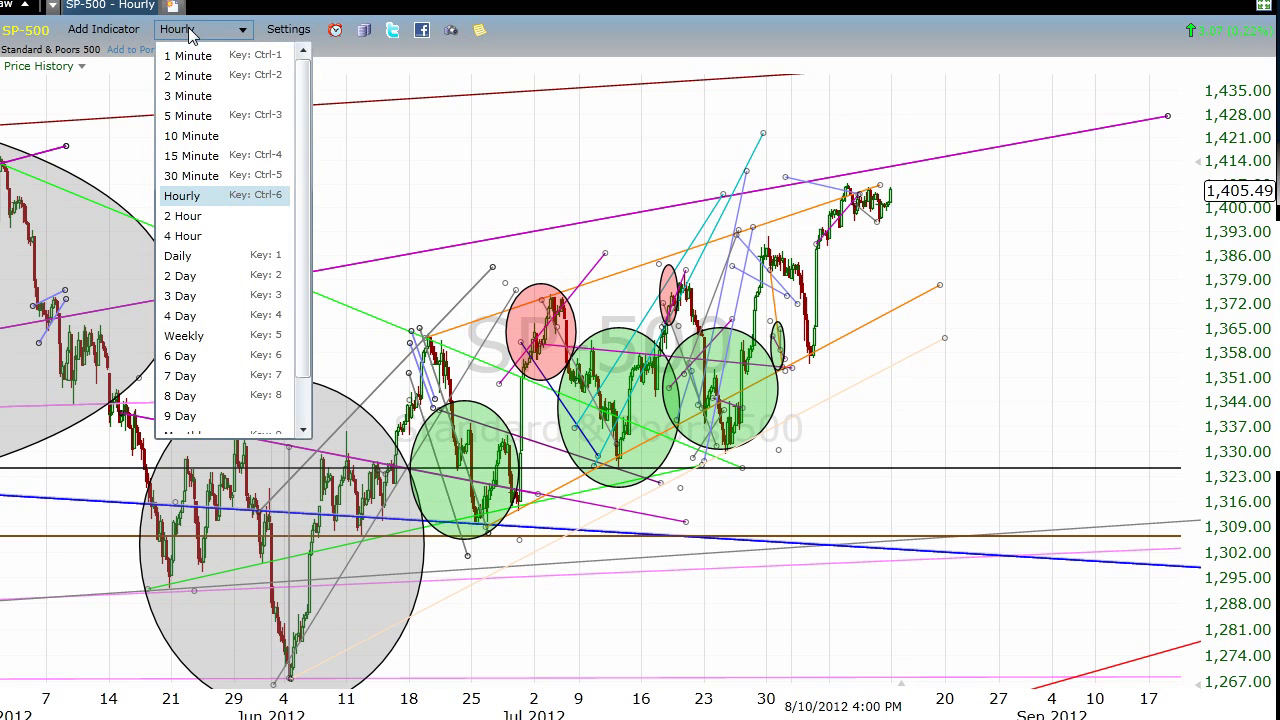
left_click(211, 160)
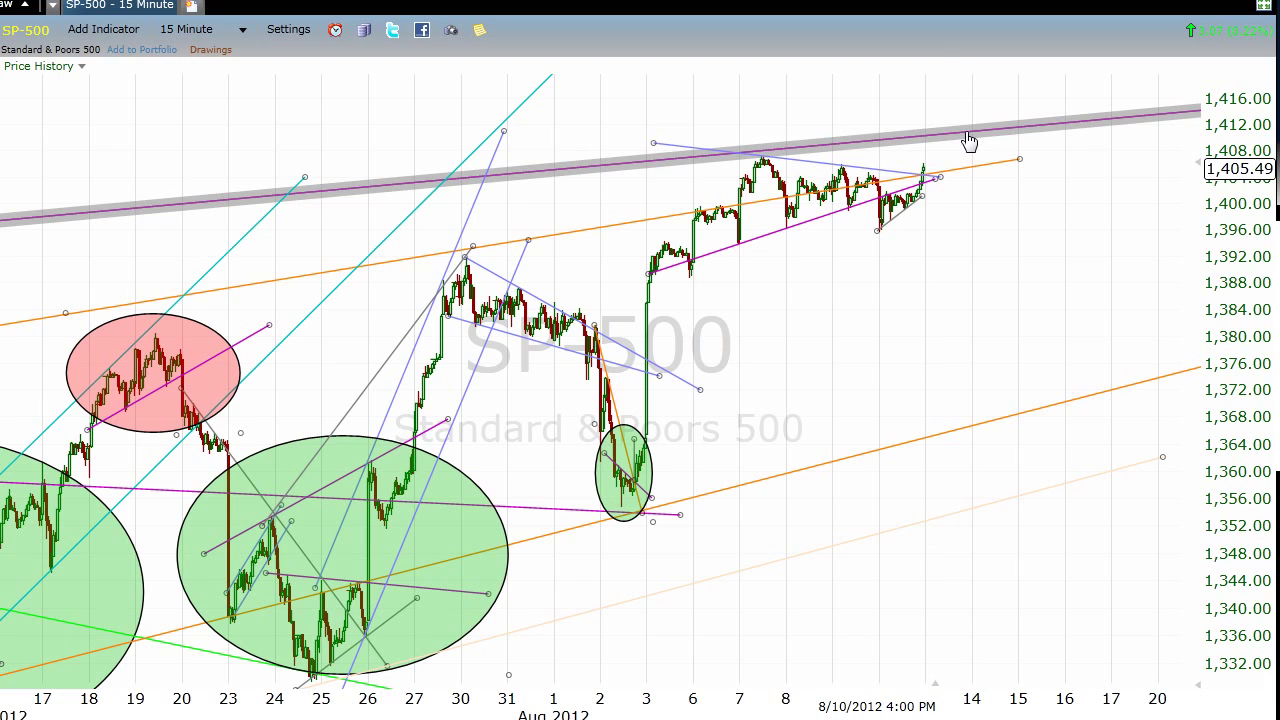
- Zoom the analysis out by showing the chart at the hourly and 4-hour intervals
left_click(220, 38)
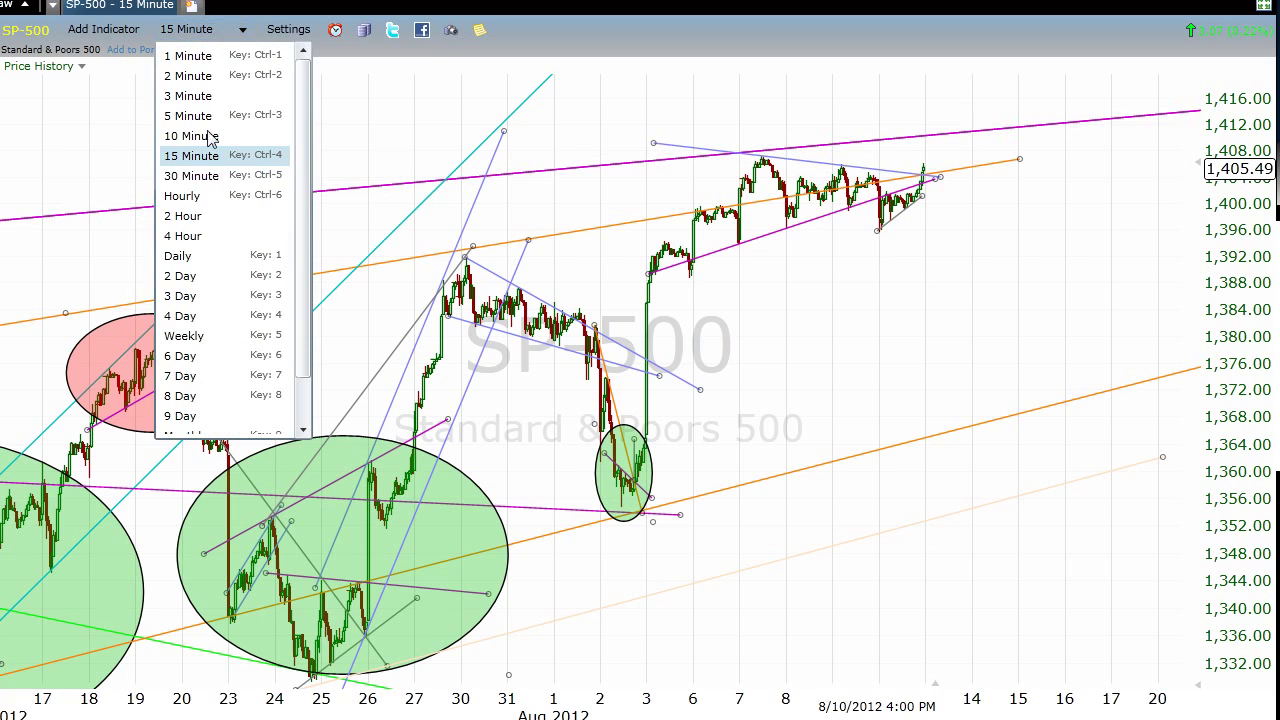
left_click(219, 197)
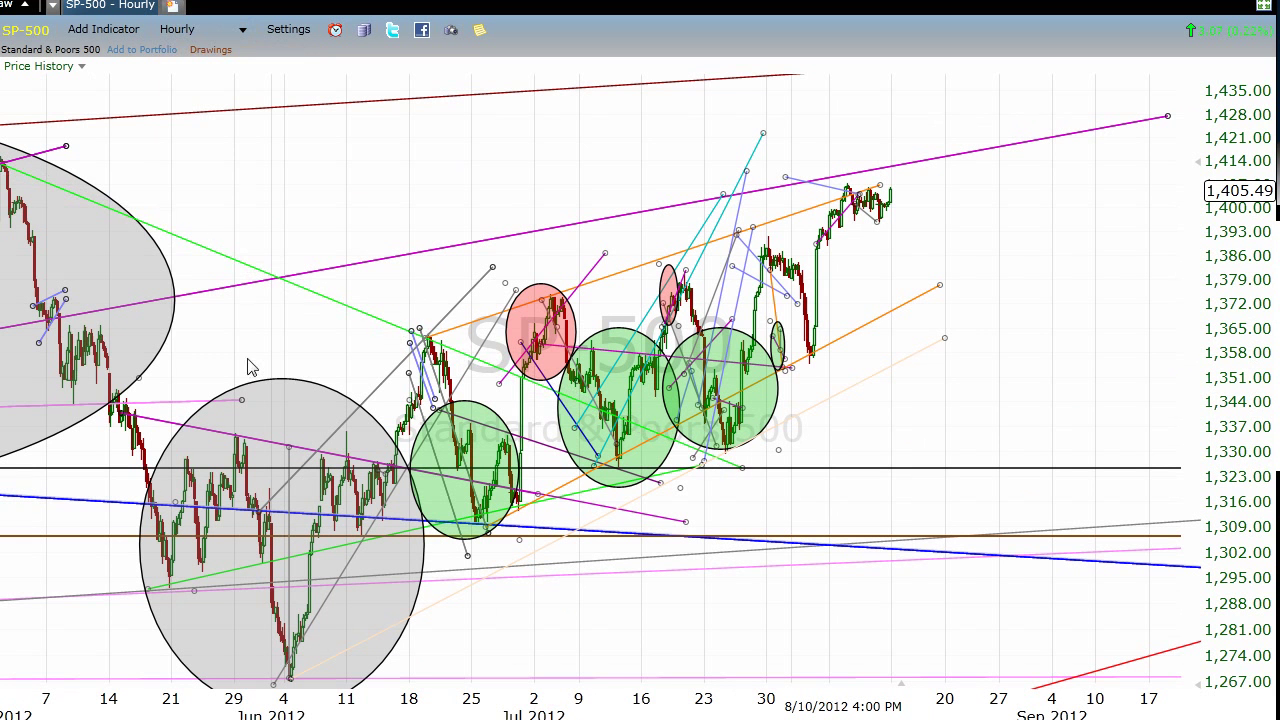
left_click(217, 36)
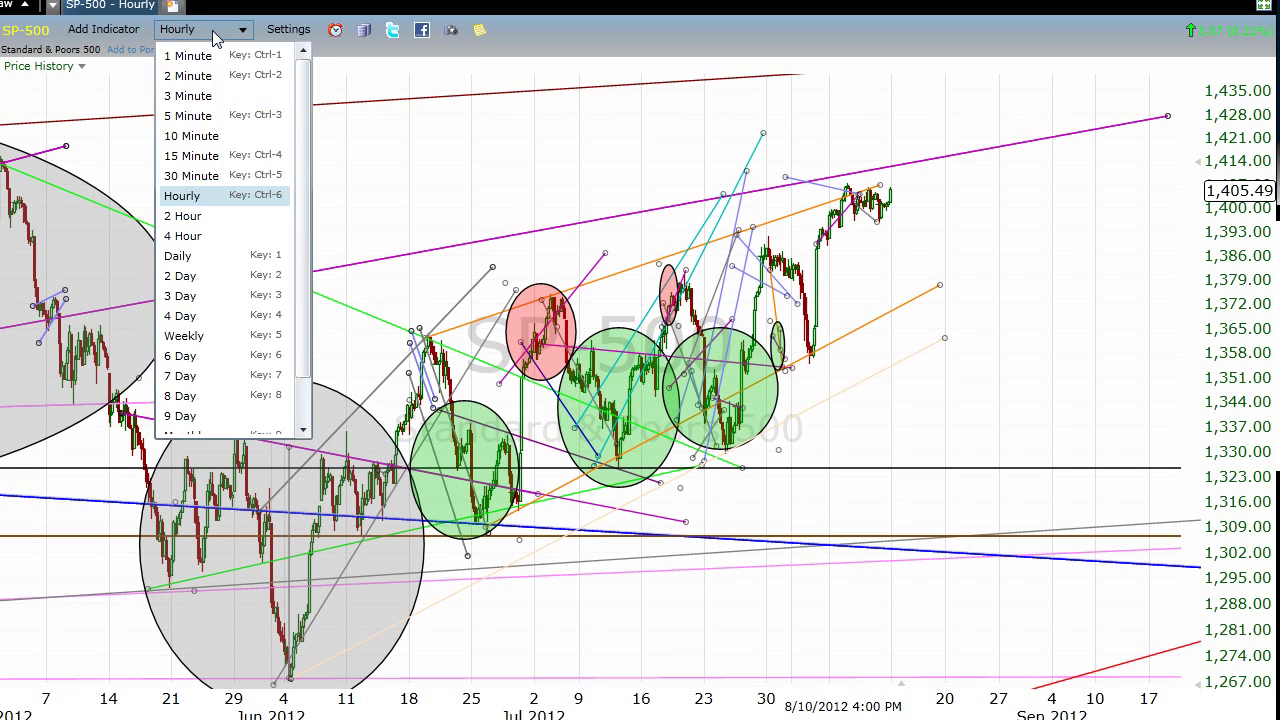
left_click(210, 237)
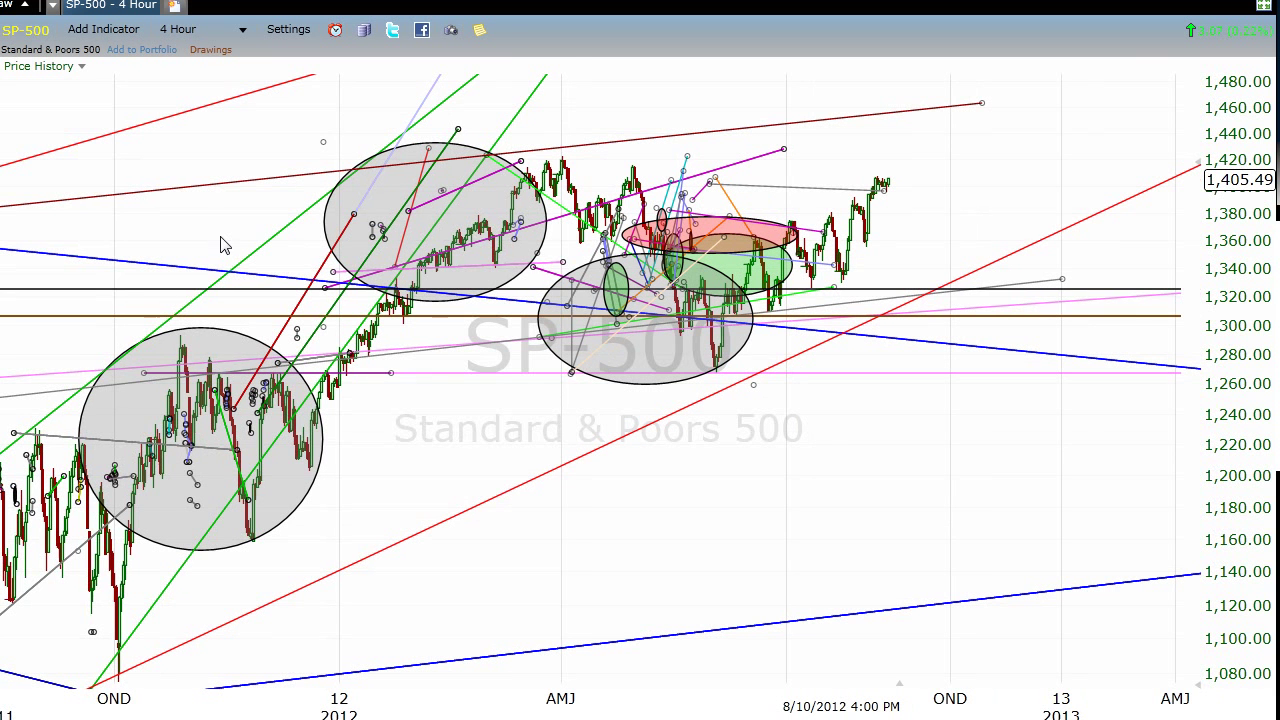
- Examine the trendlines on the 2-hour interval and return the chart to 10-minute bars
left_click(209, 37)
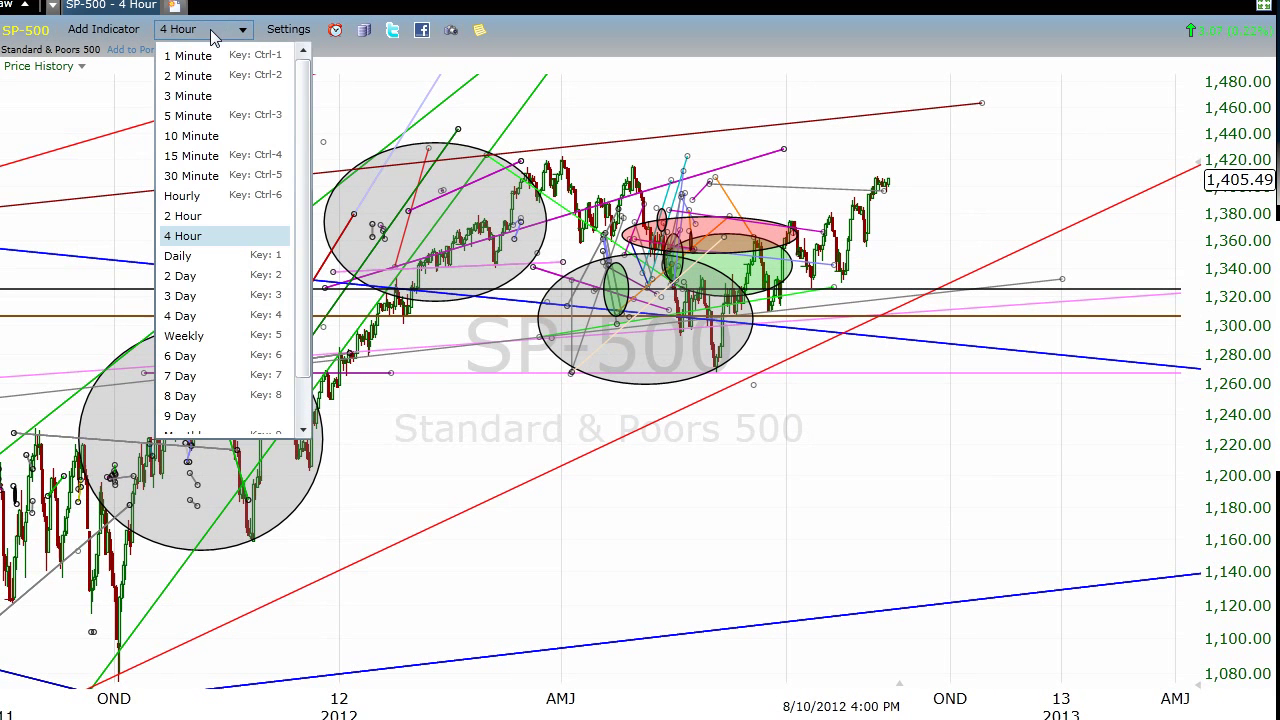
left_click(197, 218)
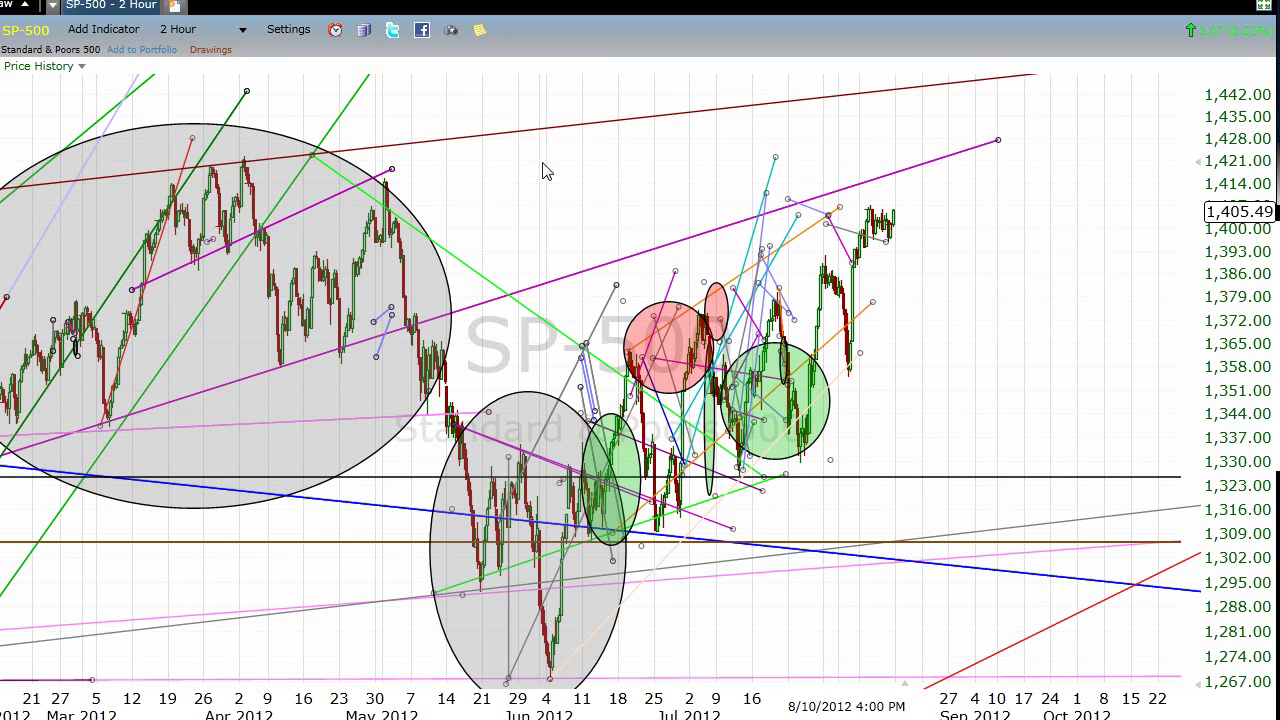
left_click(228, 31)
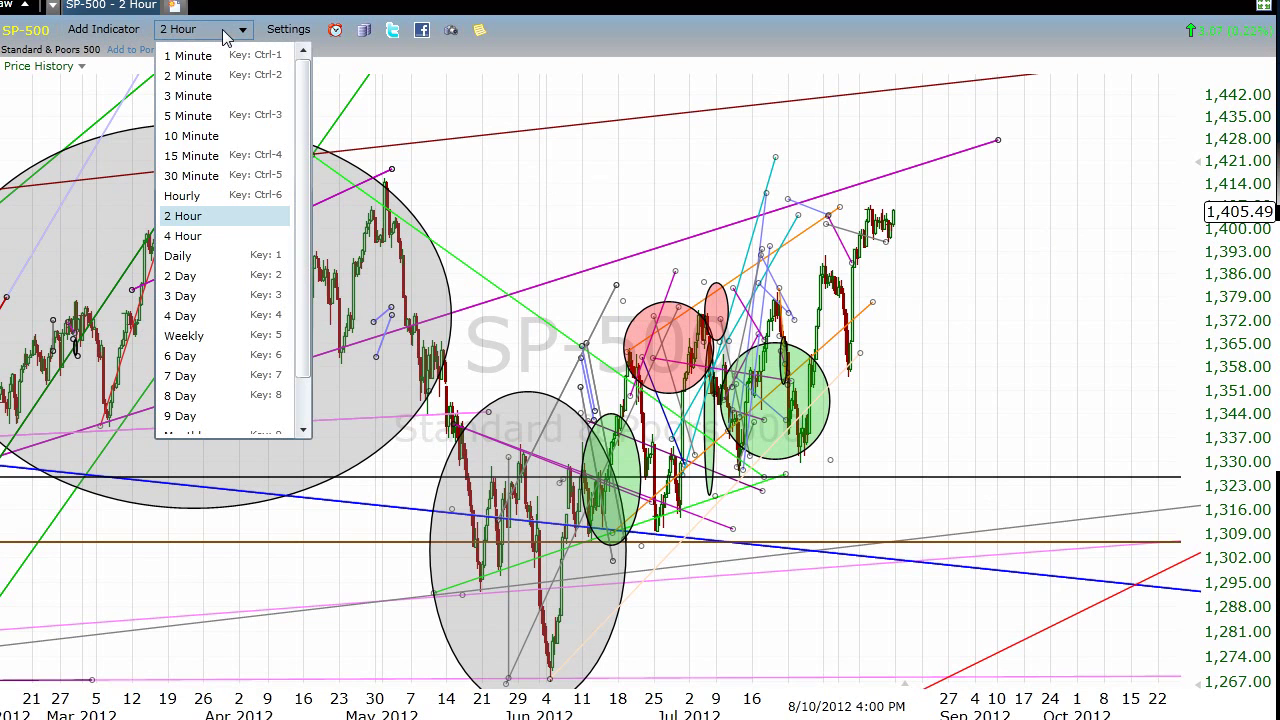
left_click(220, 136)
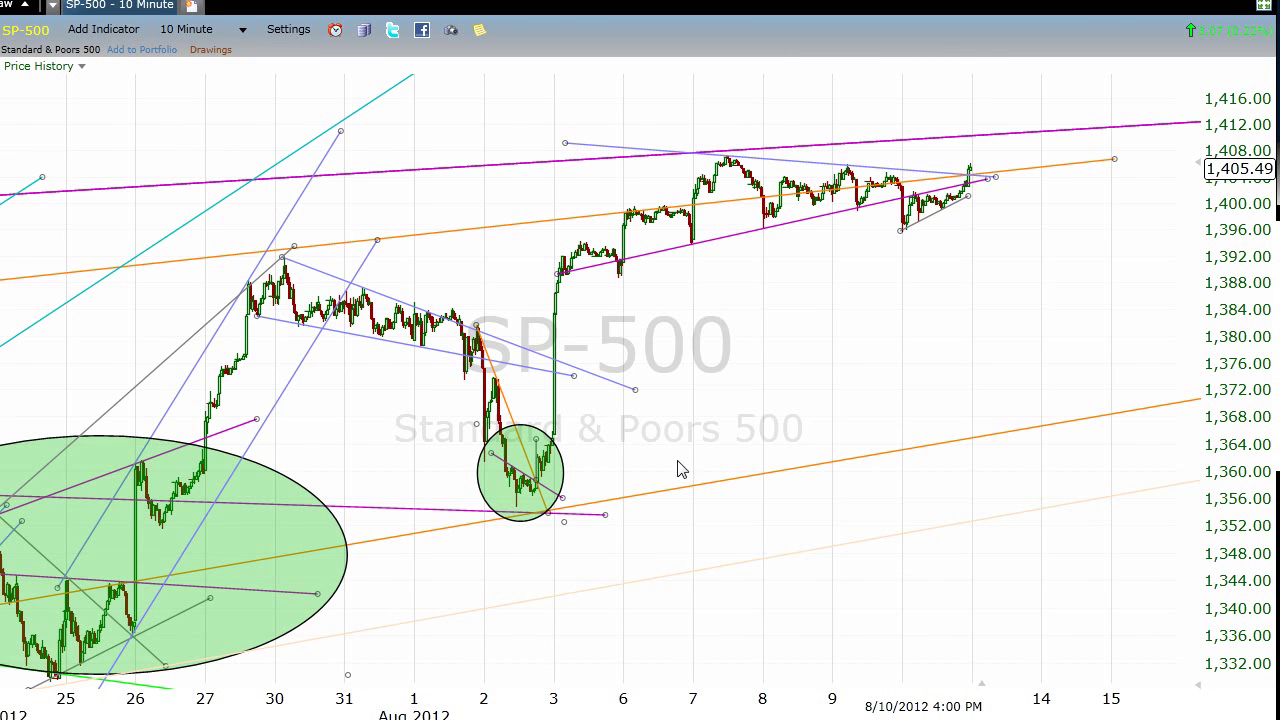